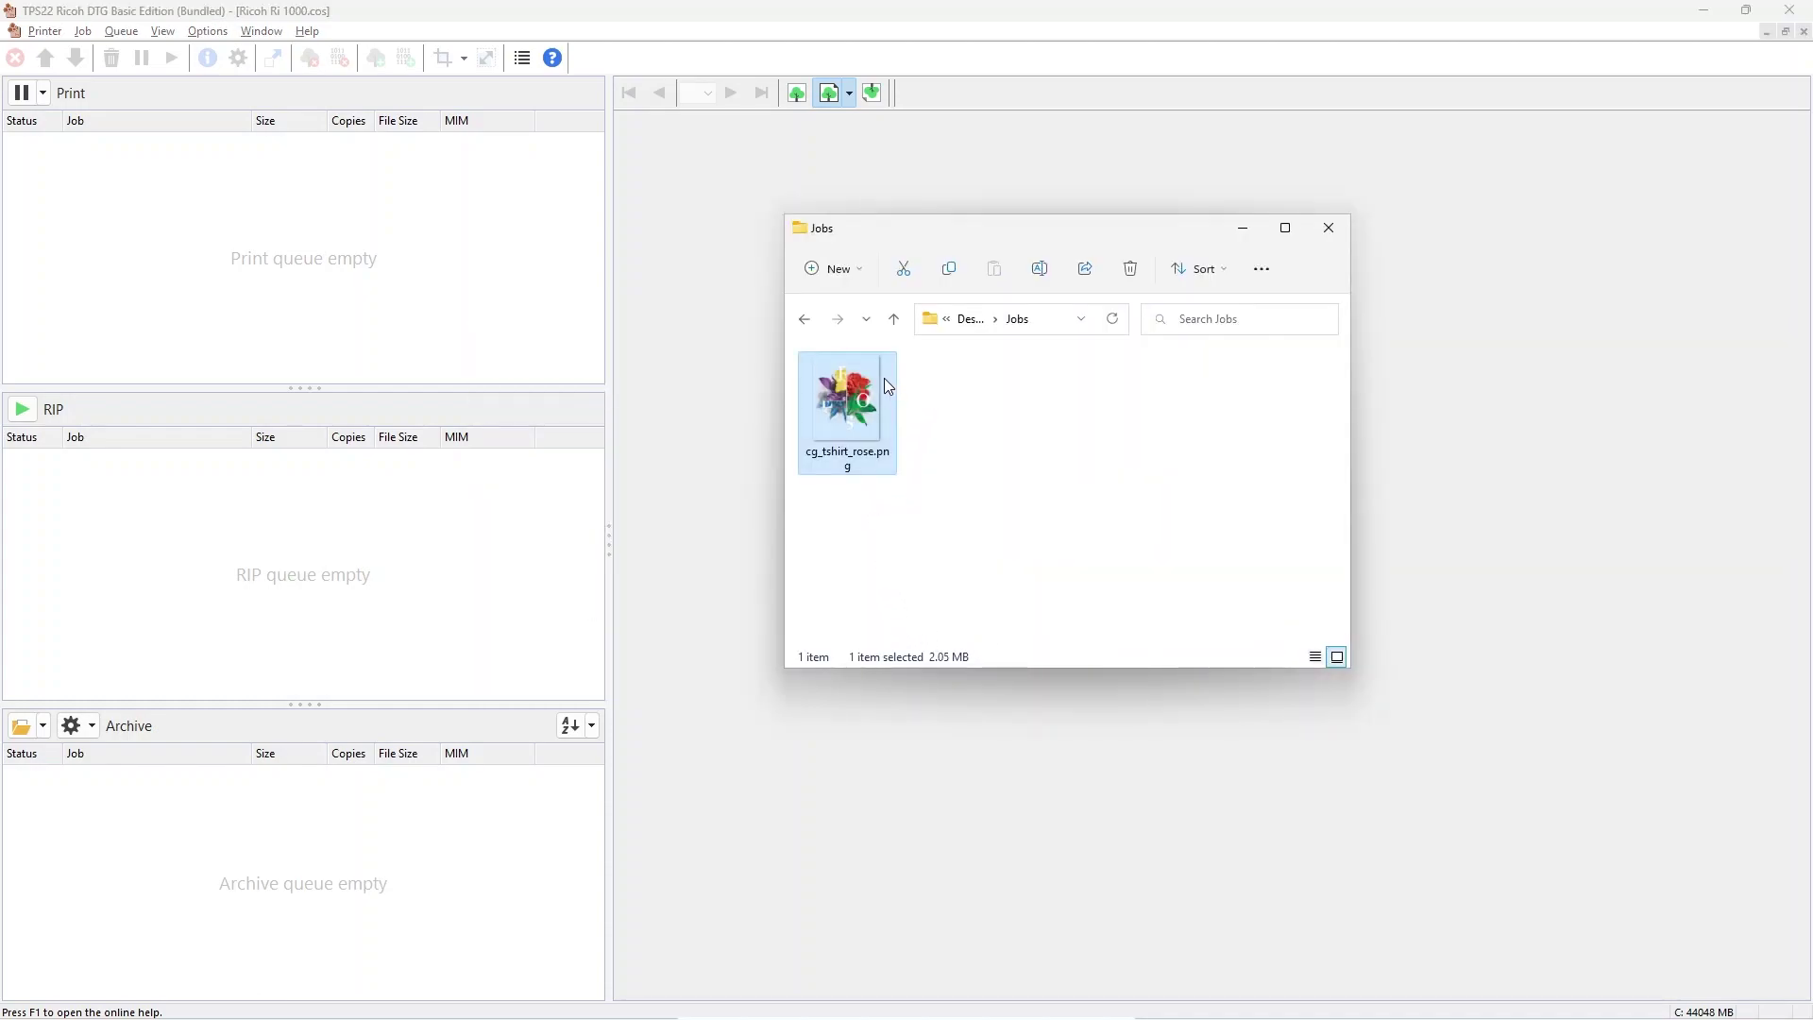
- Drag cg_tshirt_rose.png from the Jobs folder into the Archive queue
drag(884, 378, 735, 519)
drag(466, 780, 437, 814)
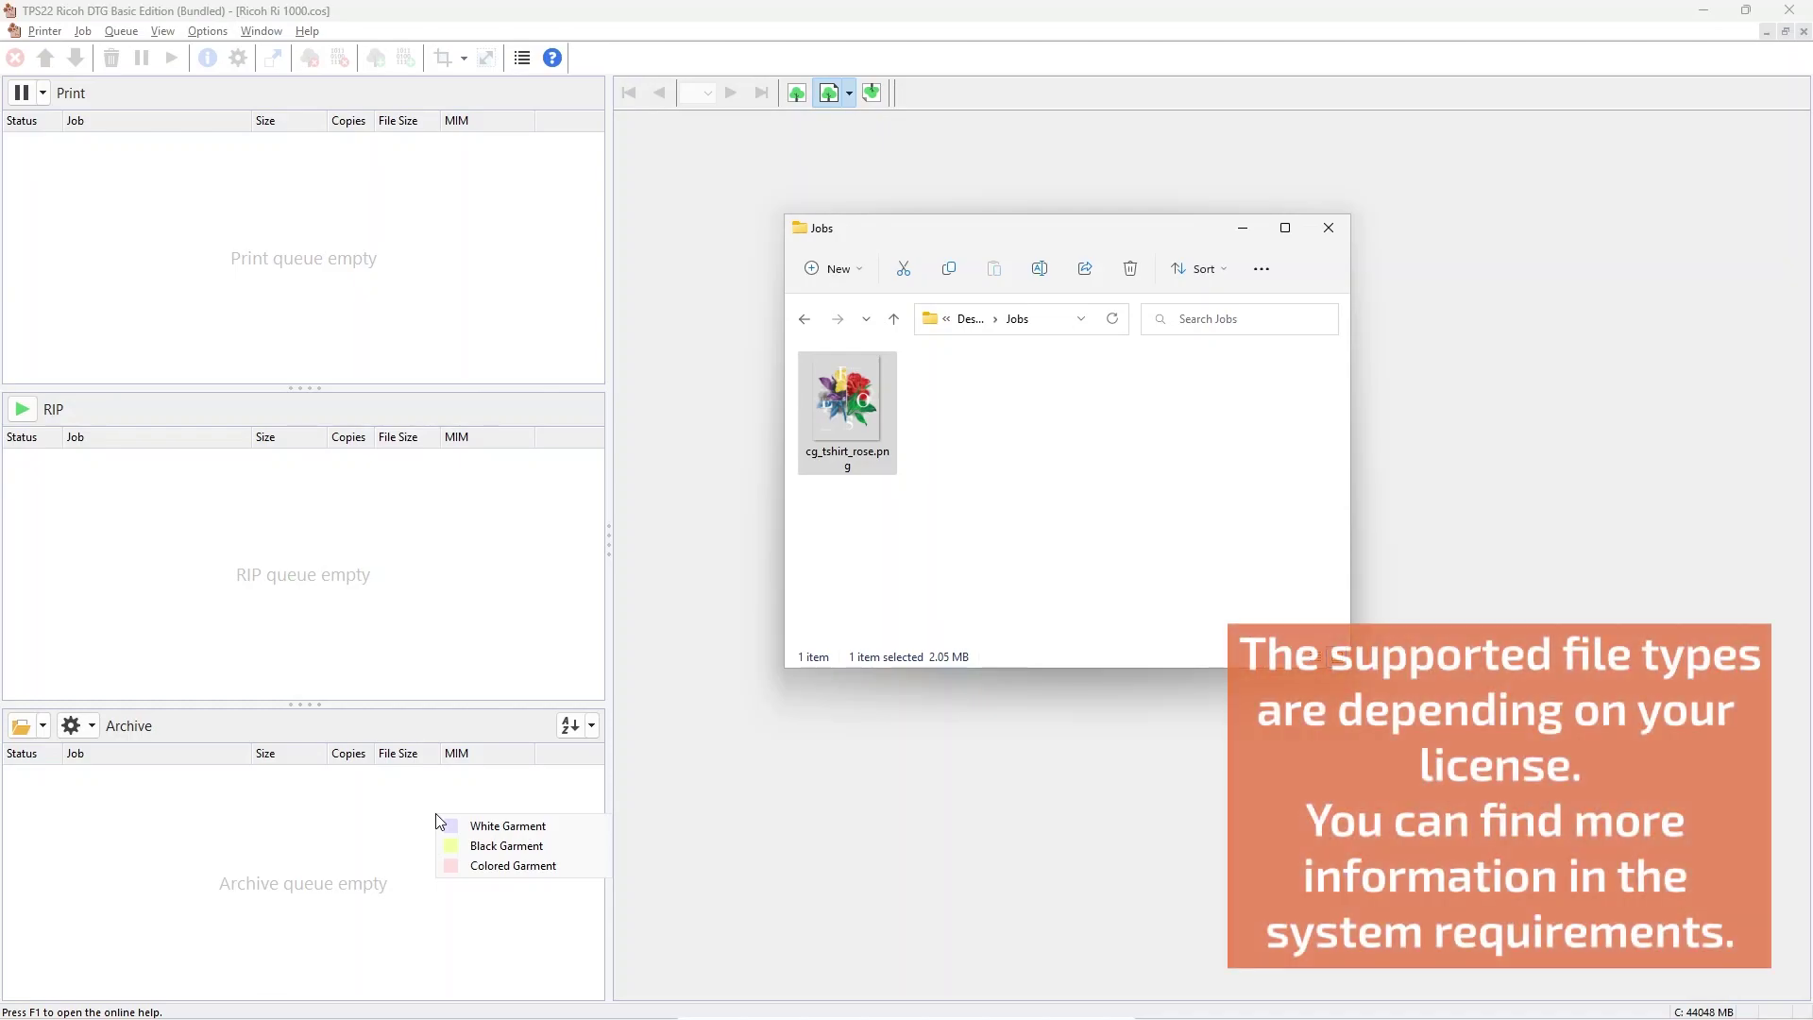
- Set the rose job for Black Garment and render its 450 x 350 document preview
click(477, 843)
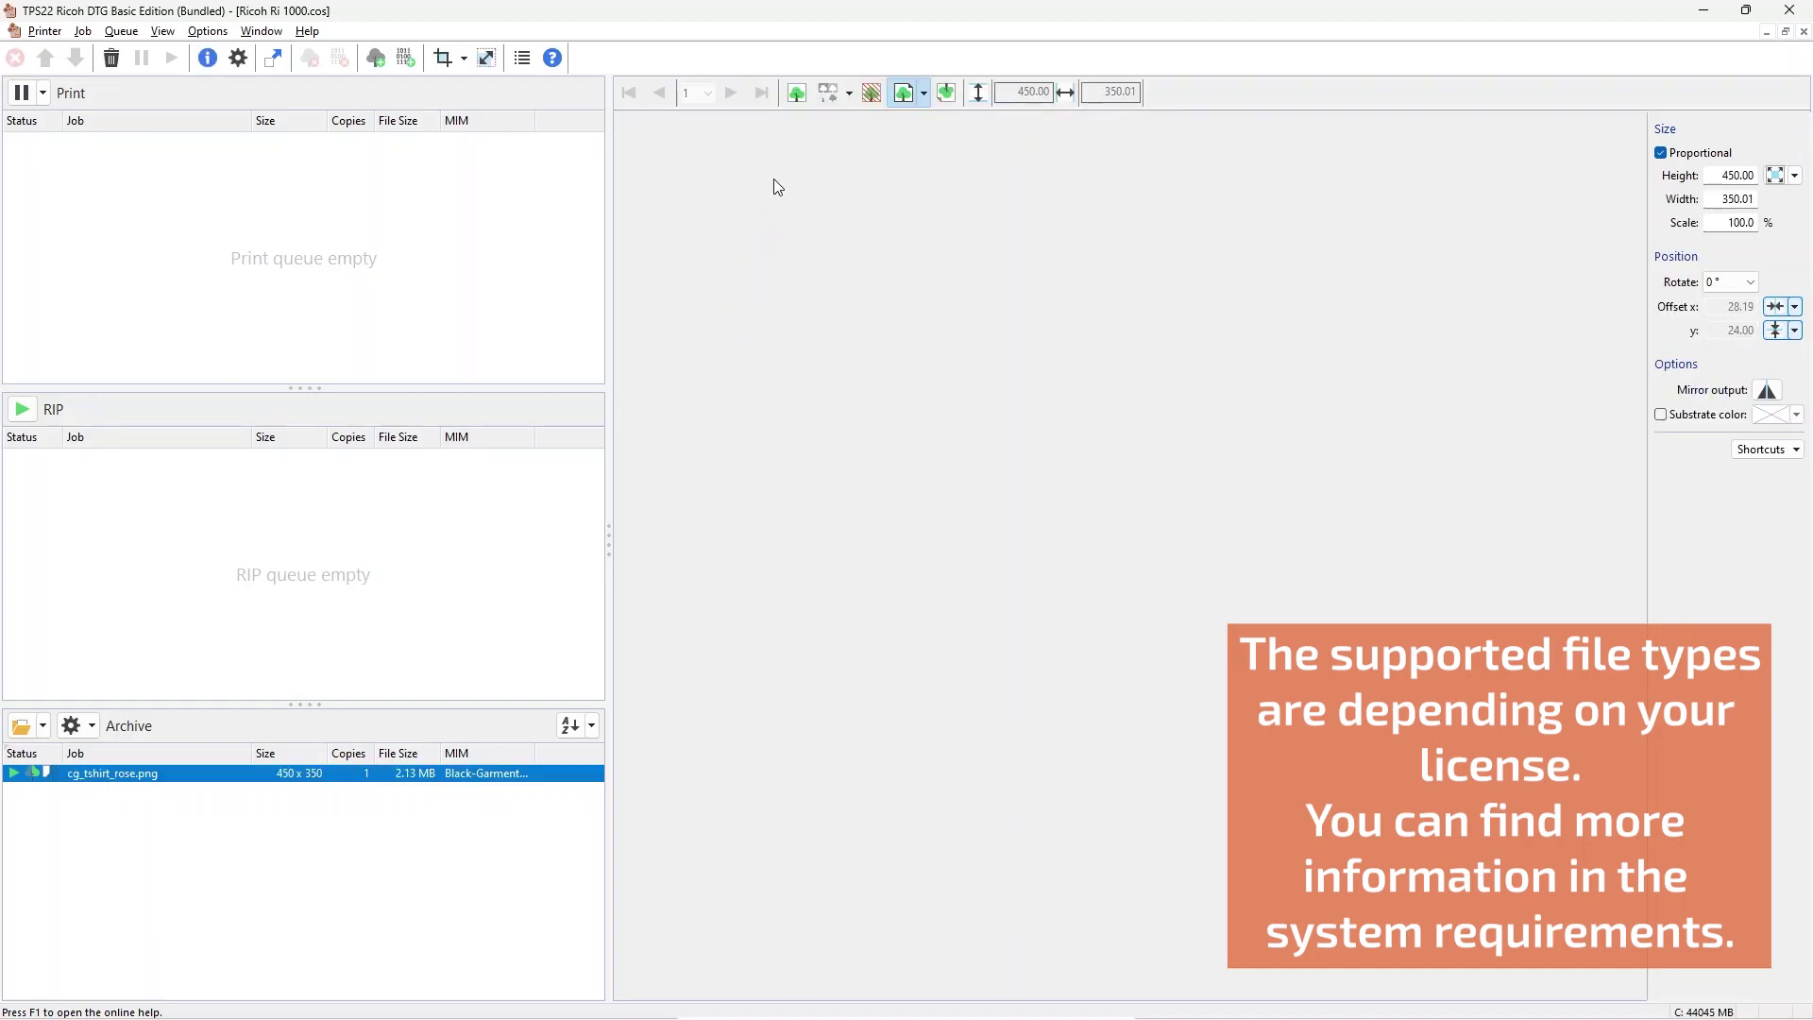
click(798, 93)
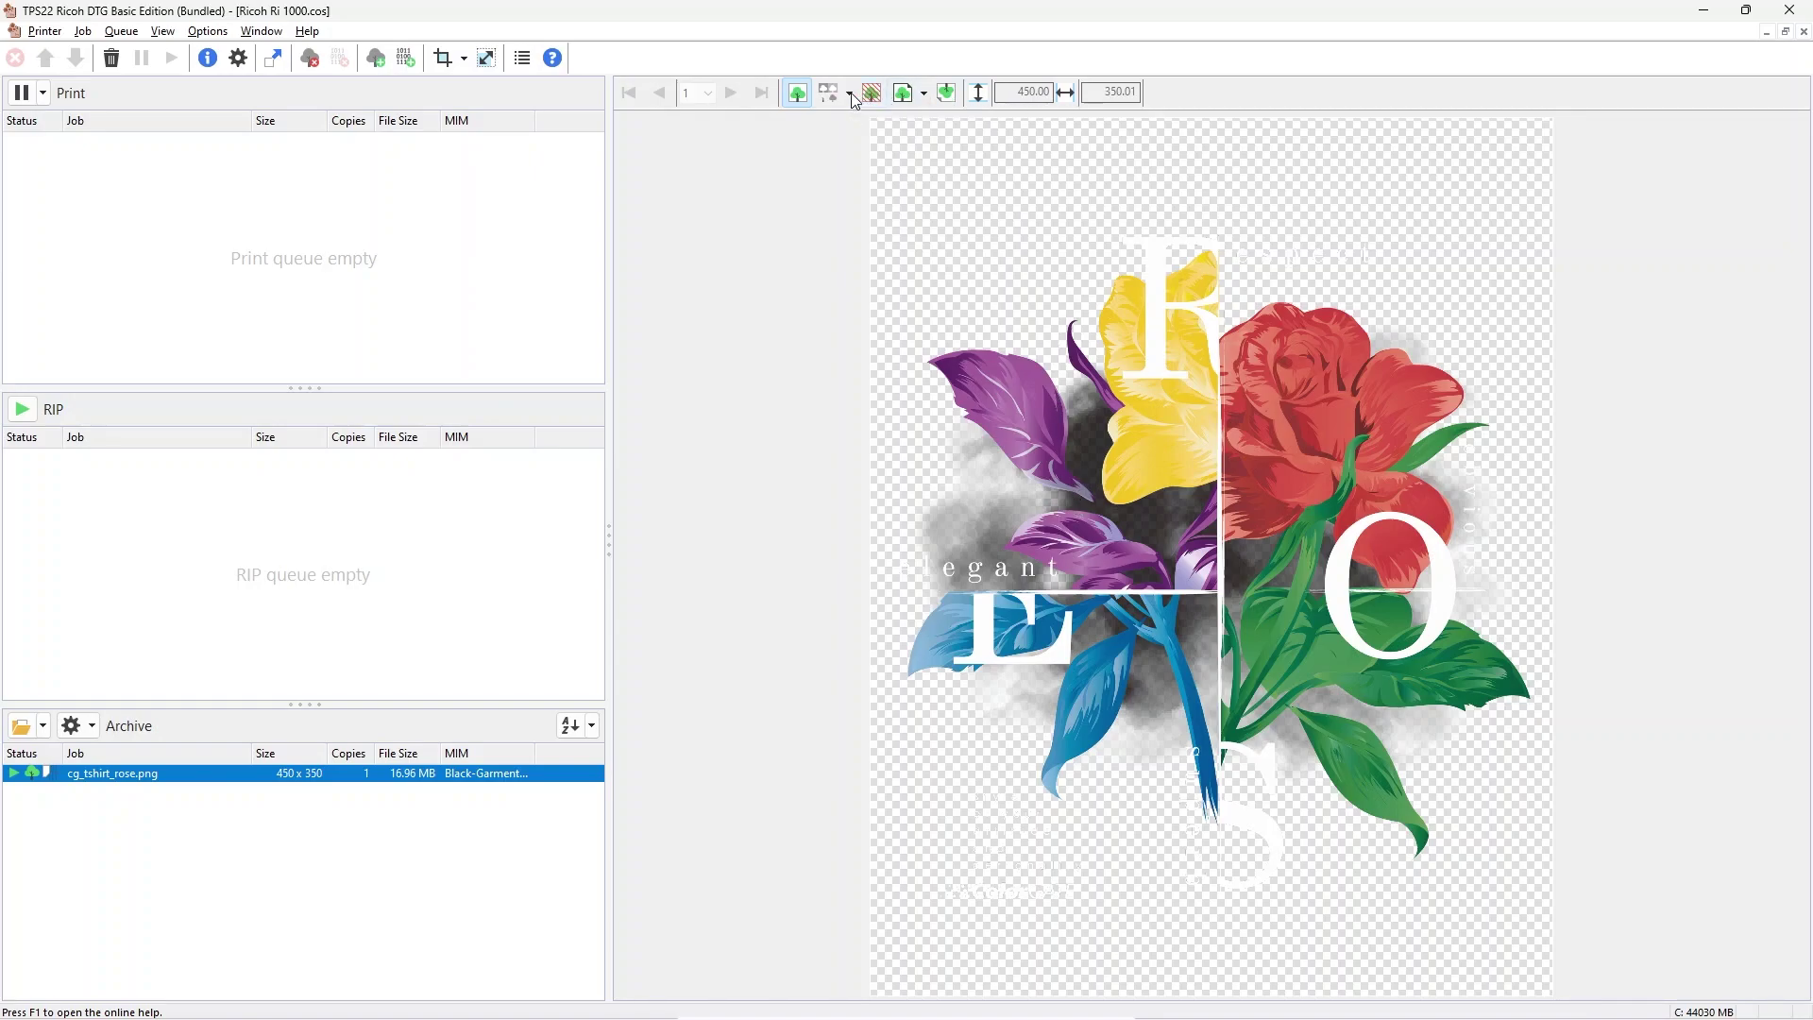
- Preview the White, then the Yellow ink channel alone, then the full-colour gridded media preview
click(849, 95)
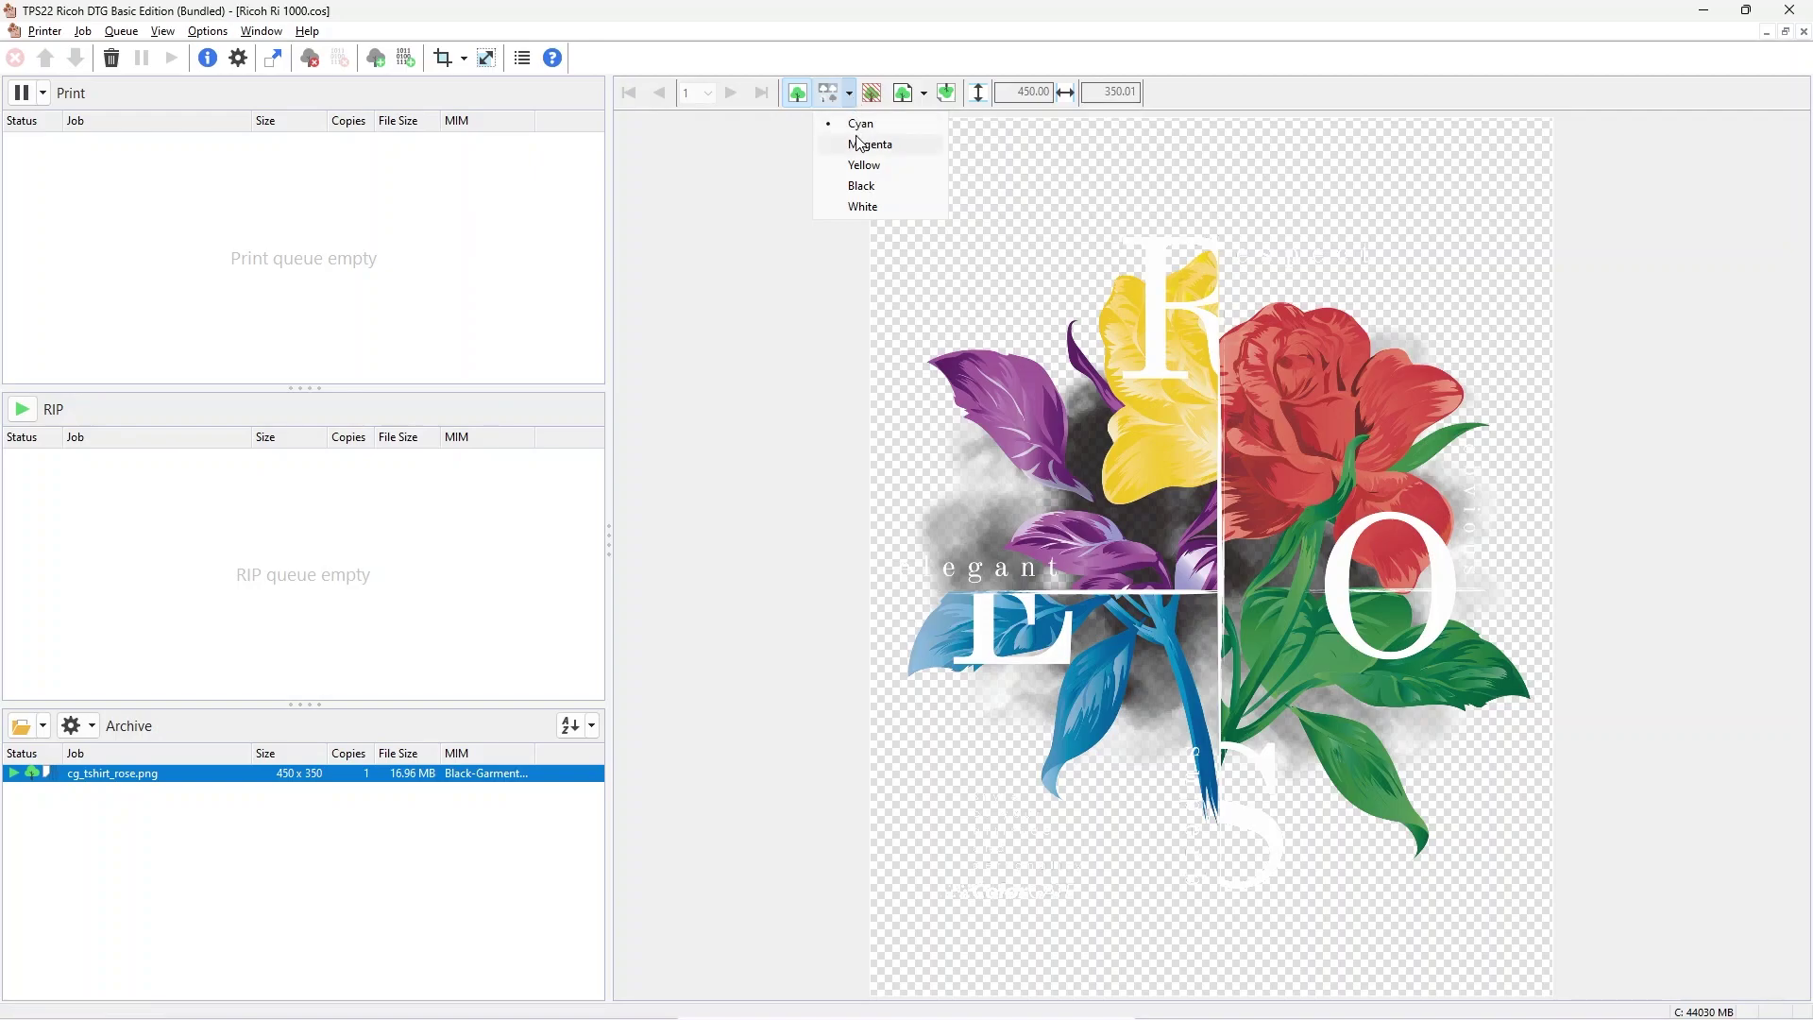
click(862, 207)
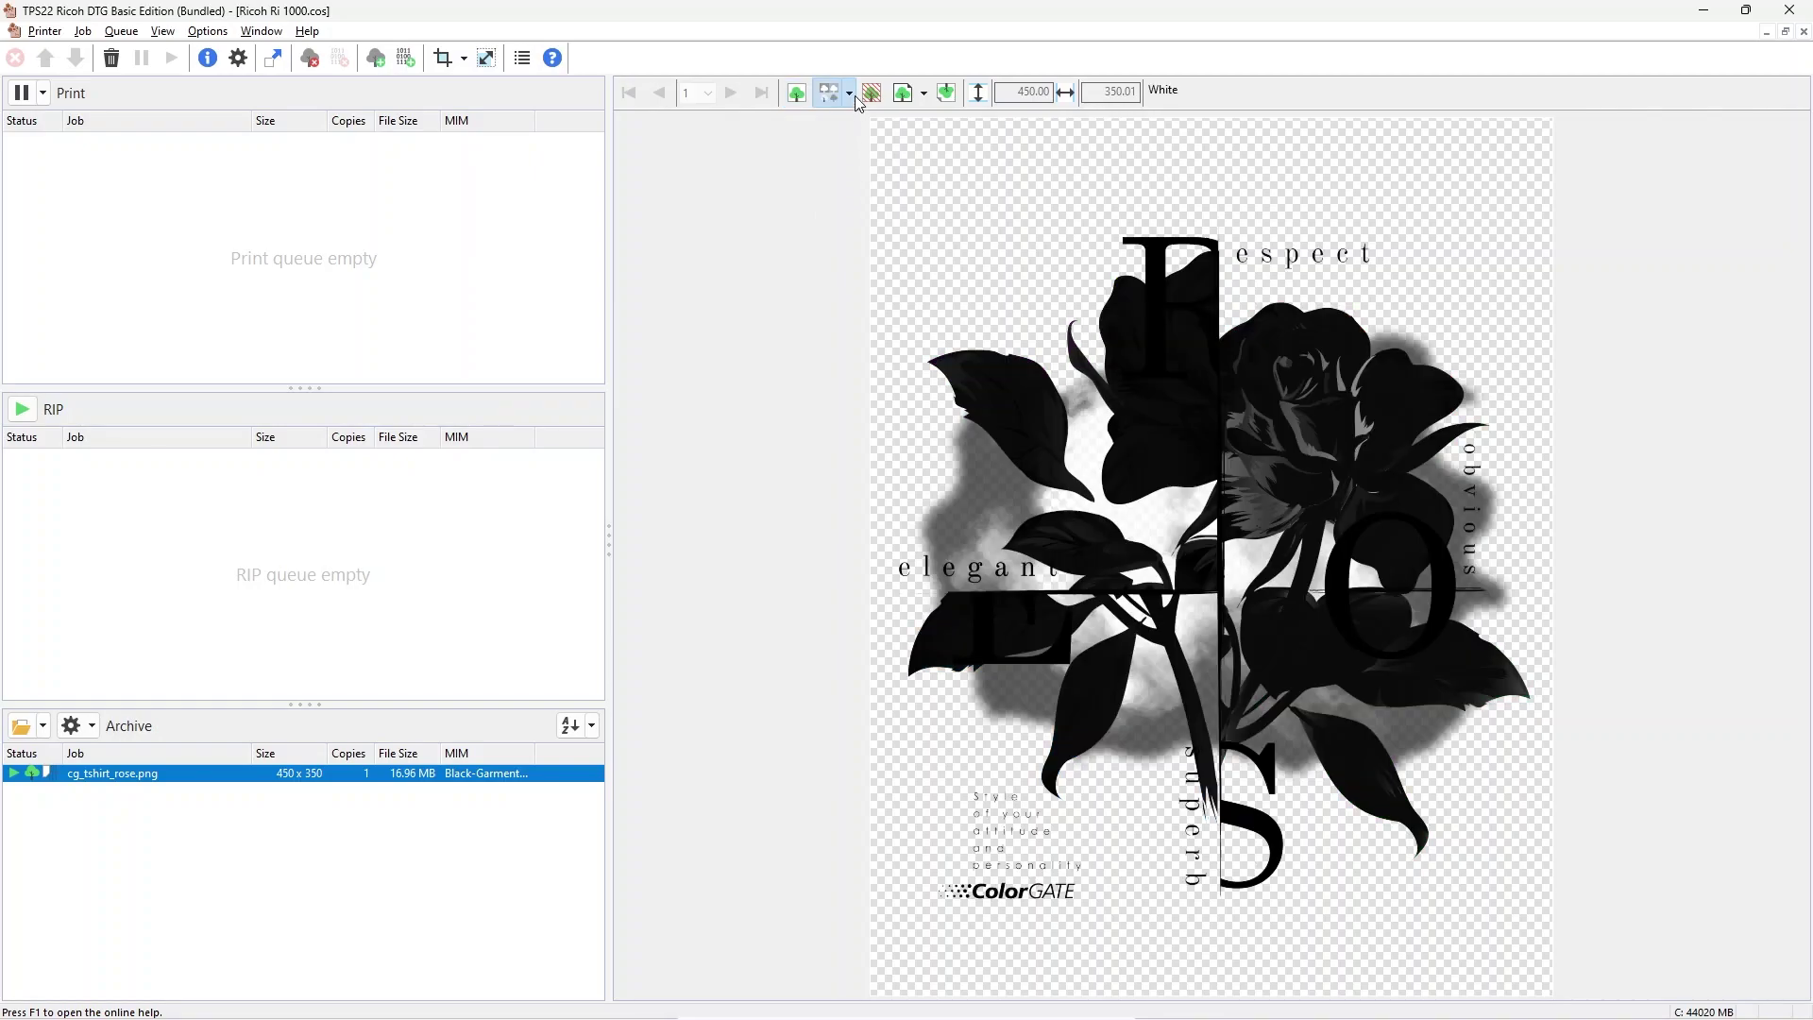
click(850, 93)
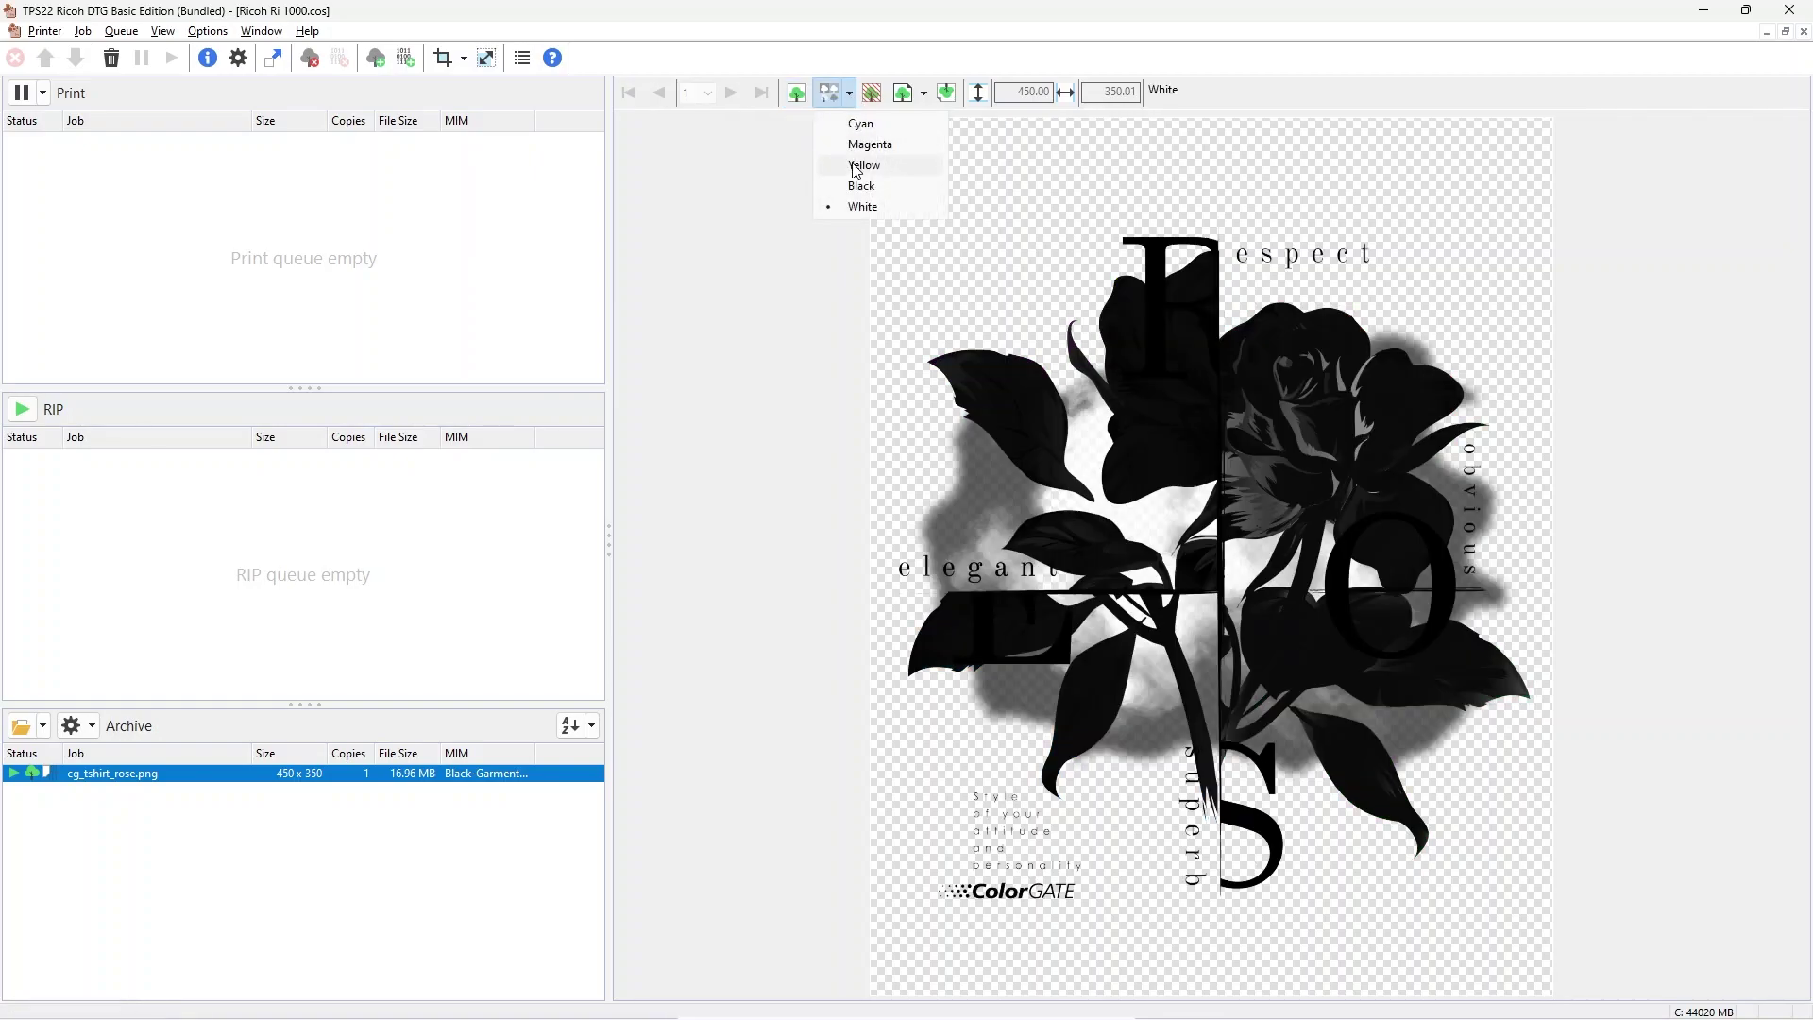
click(864, 165)
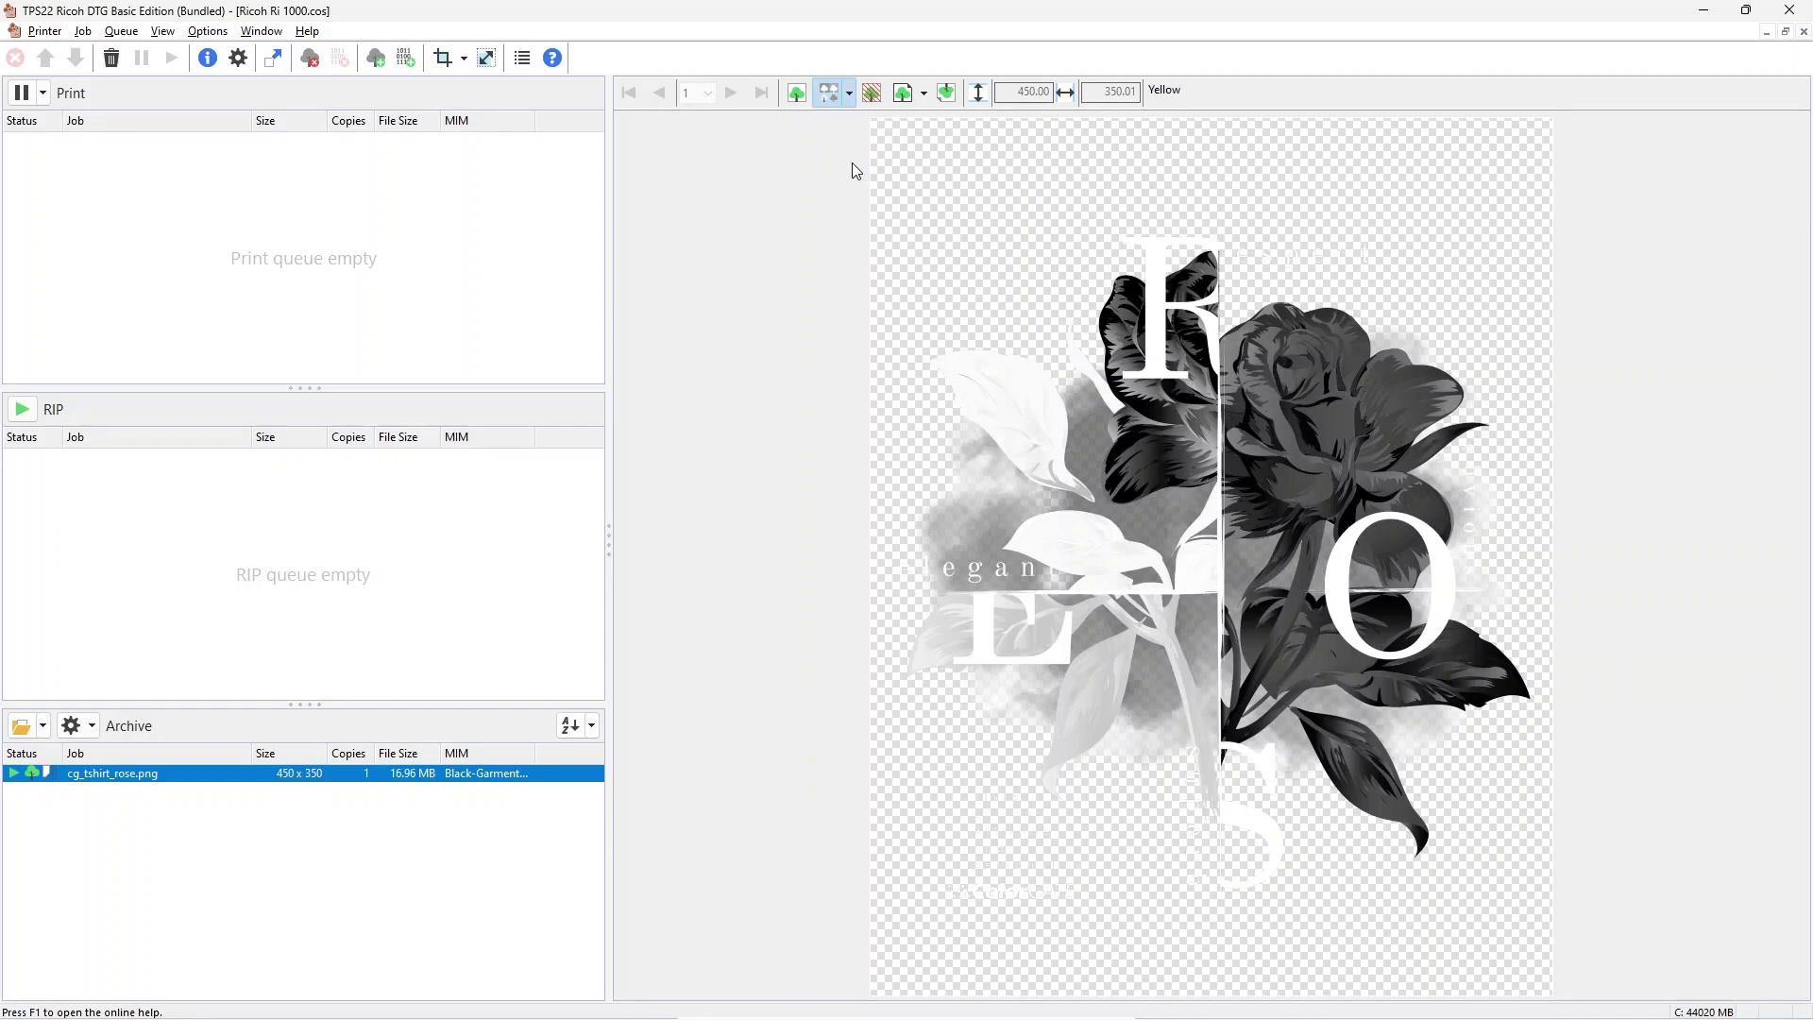
click(902, 93)
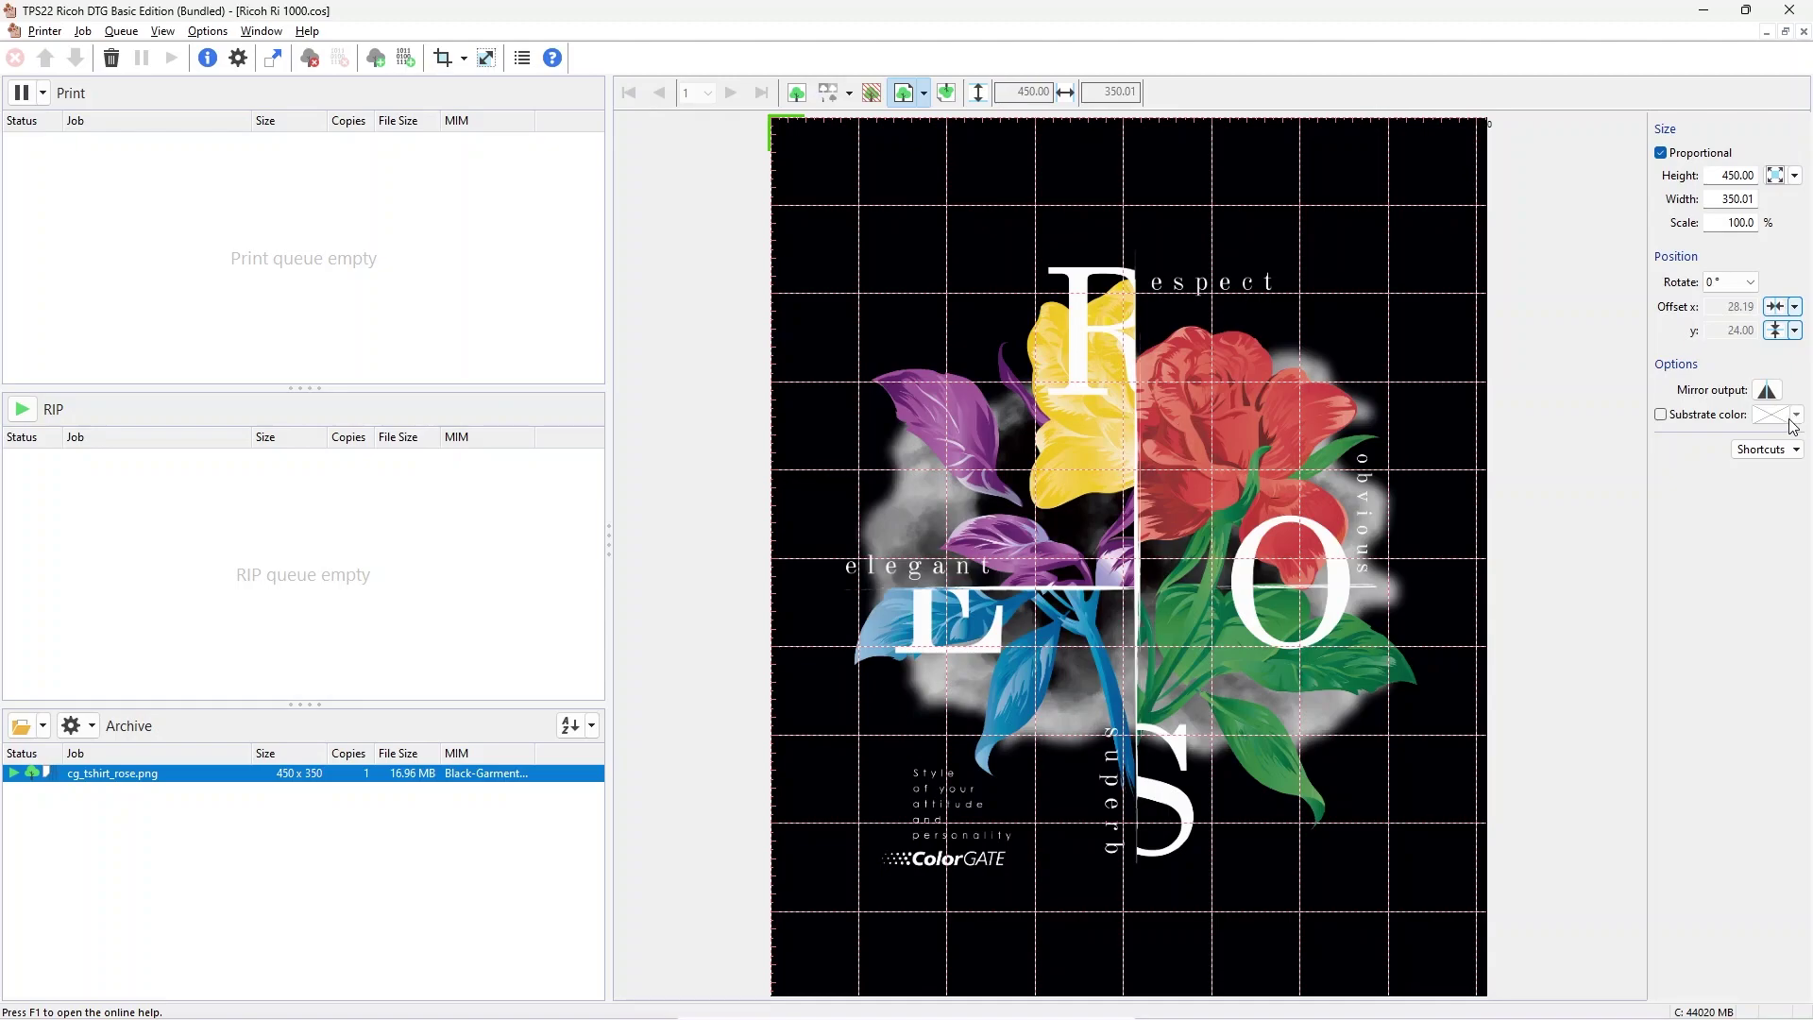
- Enable Substrate color and choose the purple 128/0/255 garment colour
click(1726, 421)
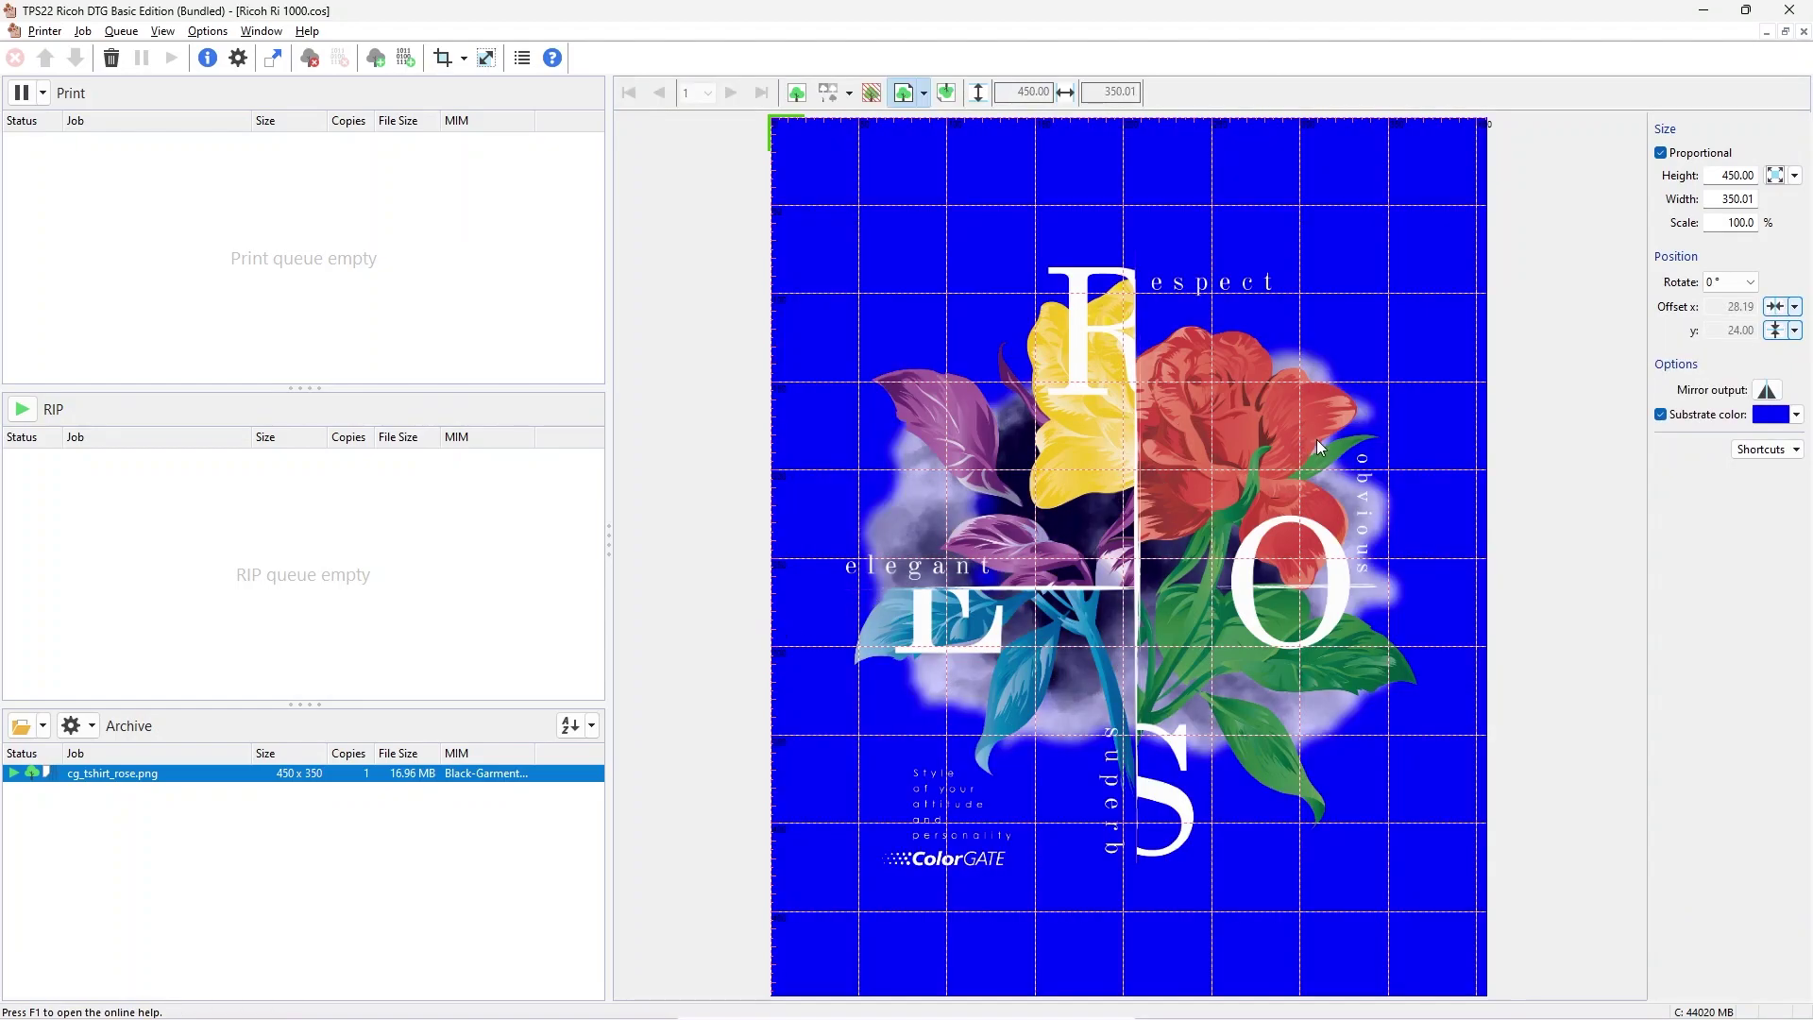
click(1800, 419)
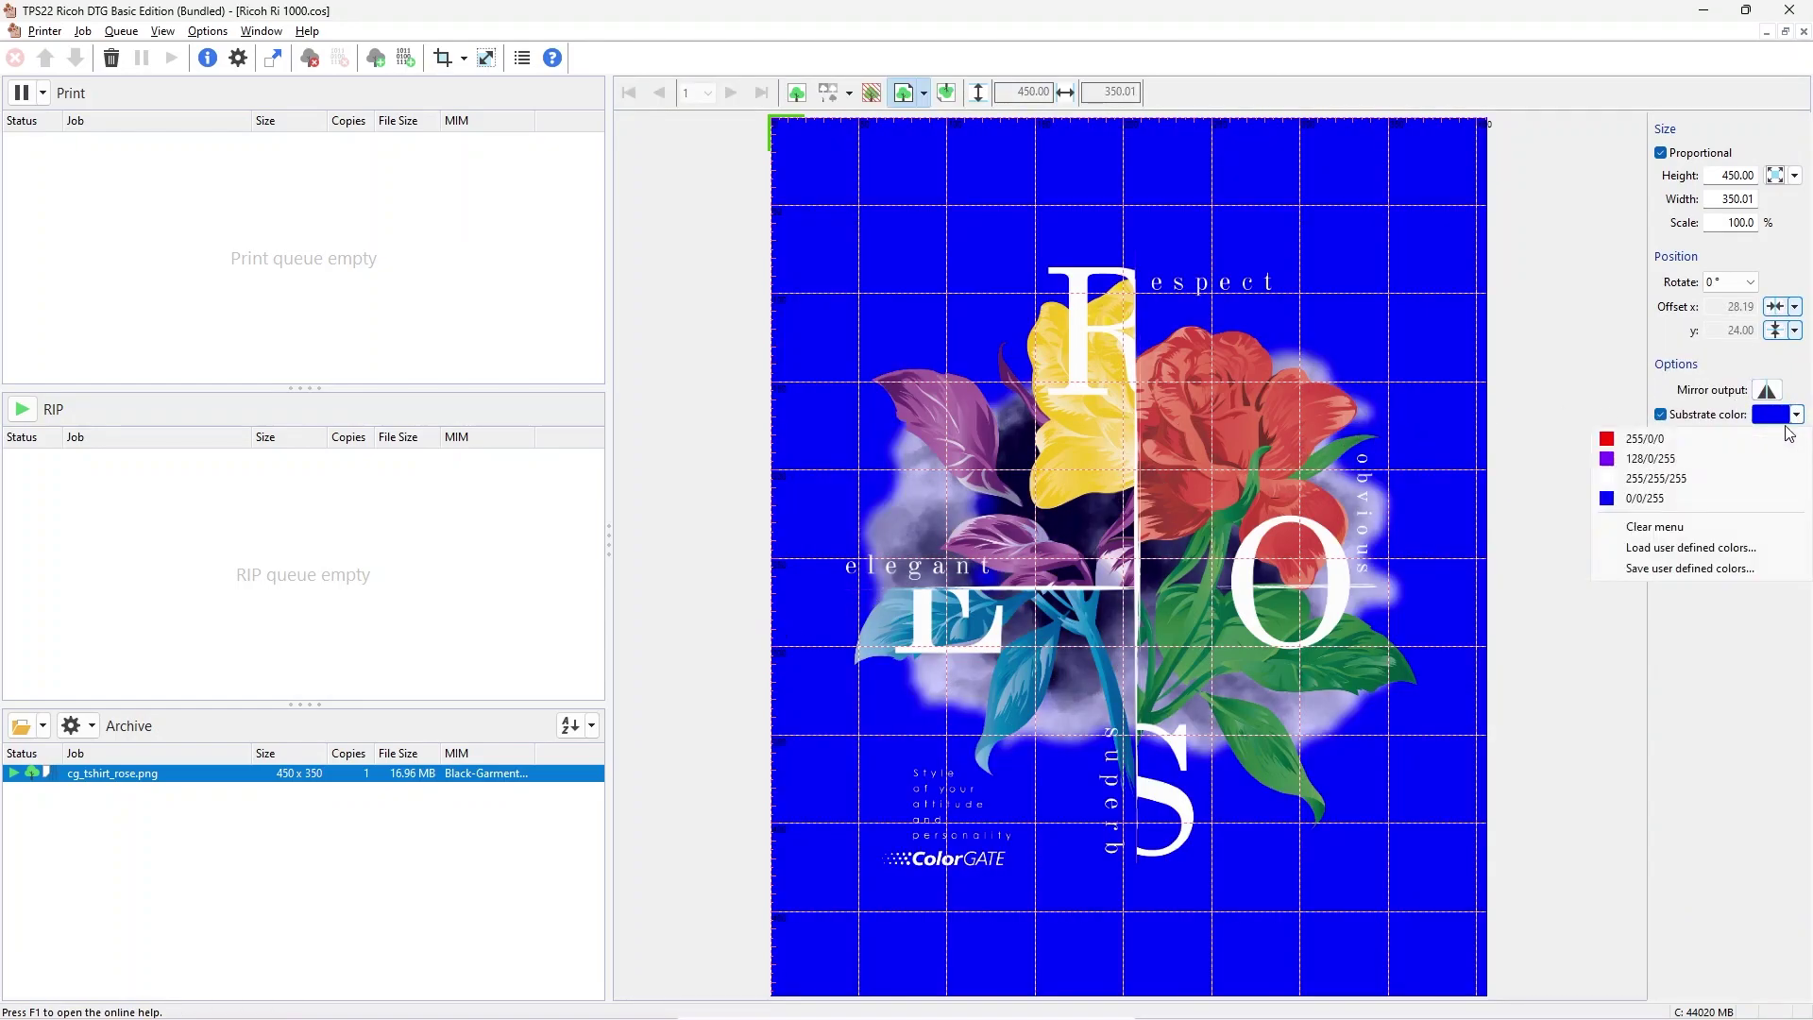
click(1640, 461)
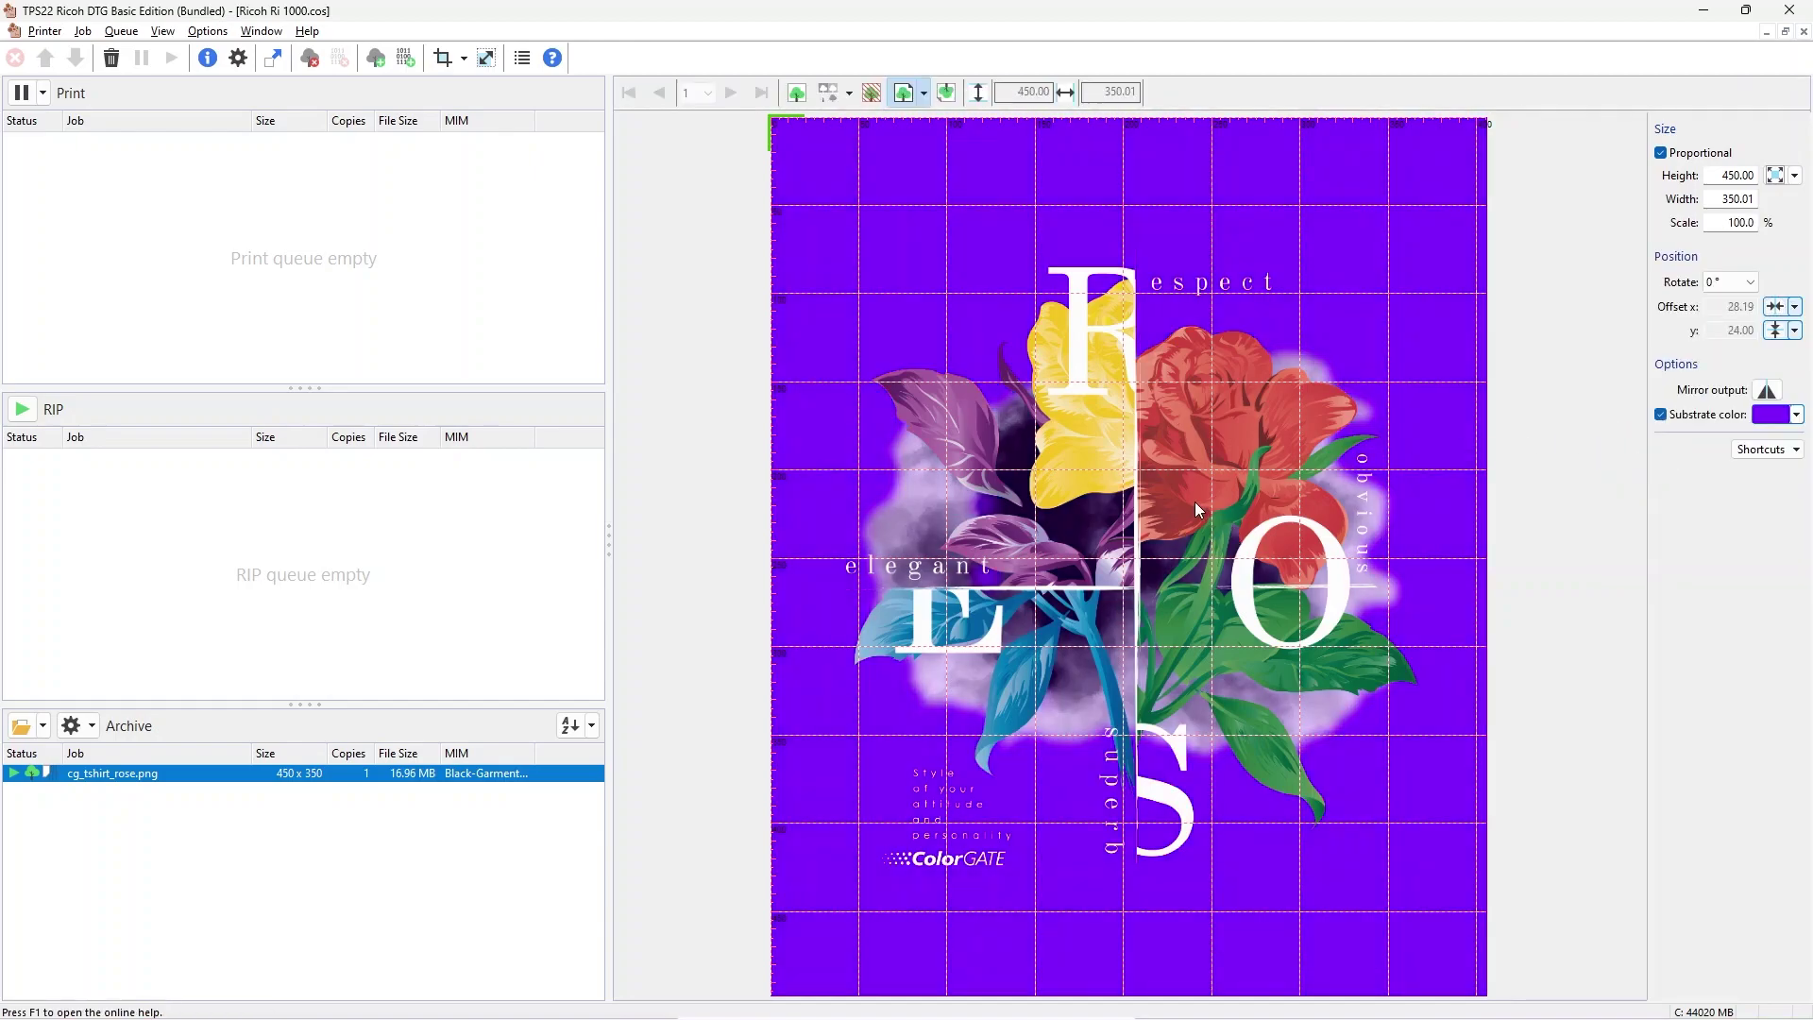
- Scale the rose artwork to 61.6% (277.23 x 215.63) and place it at offset 169.40 / 54.49
click(1166, 501)
drag(1171, 482, 1250, 417)
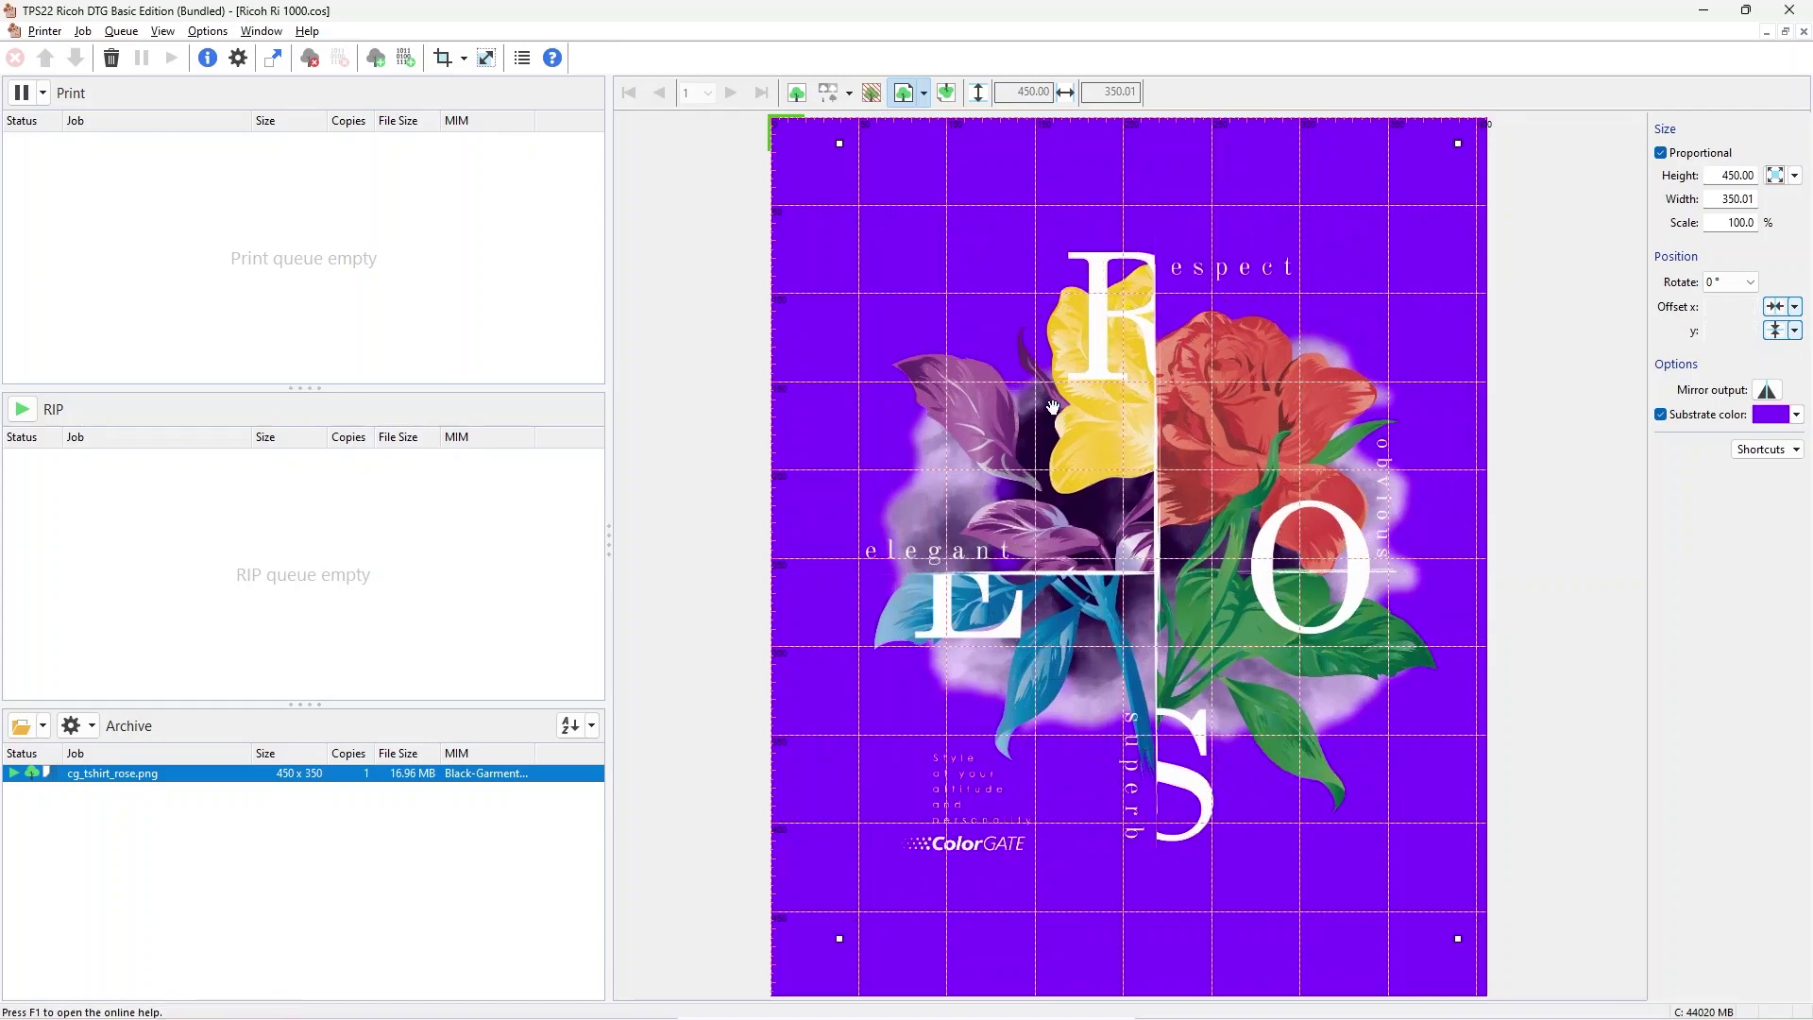
drag(839, 144, 888, 206)
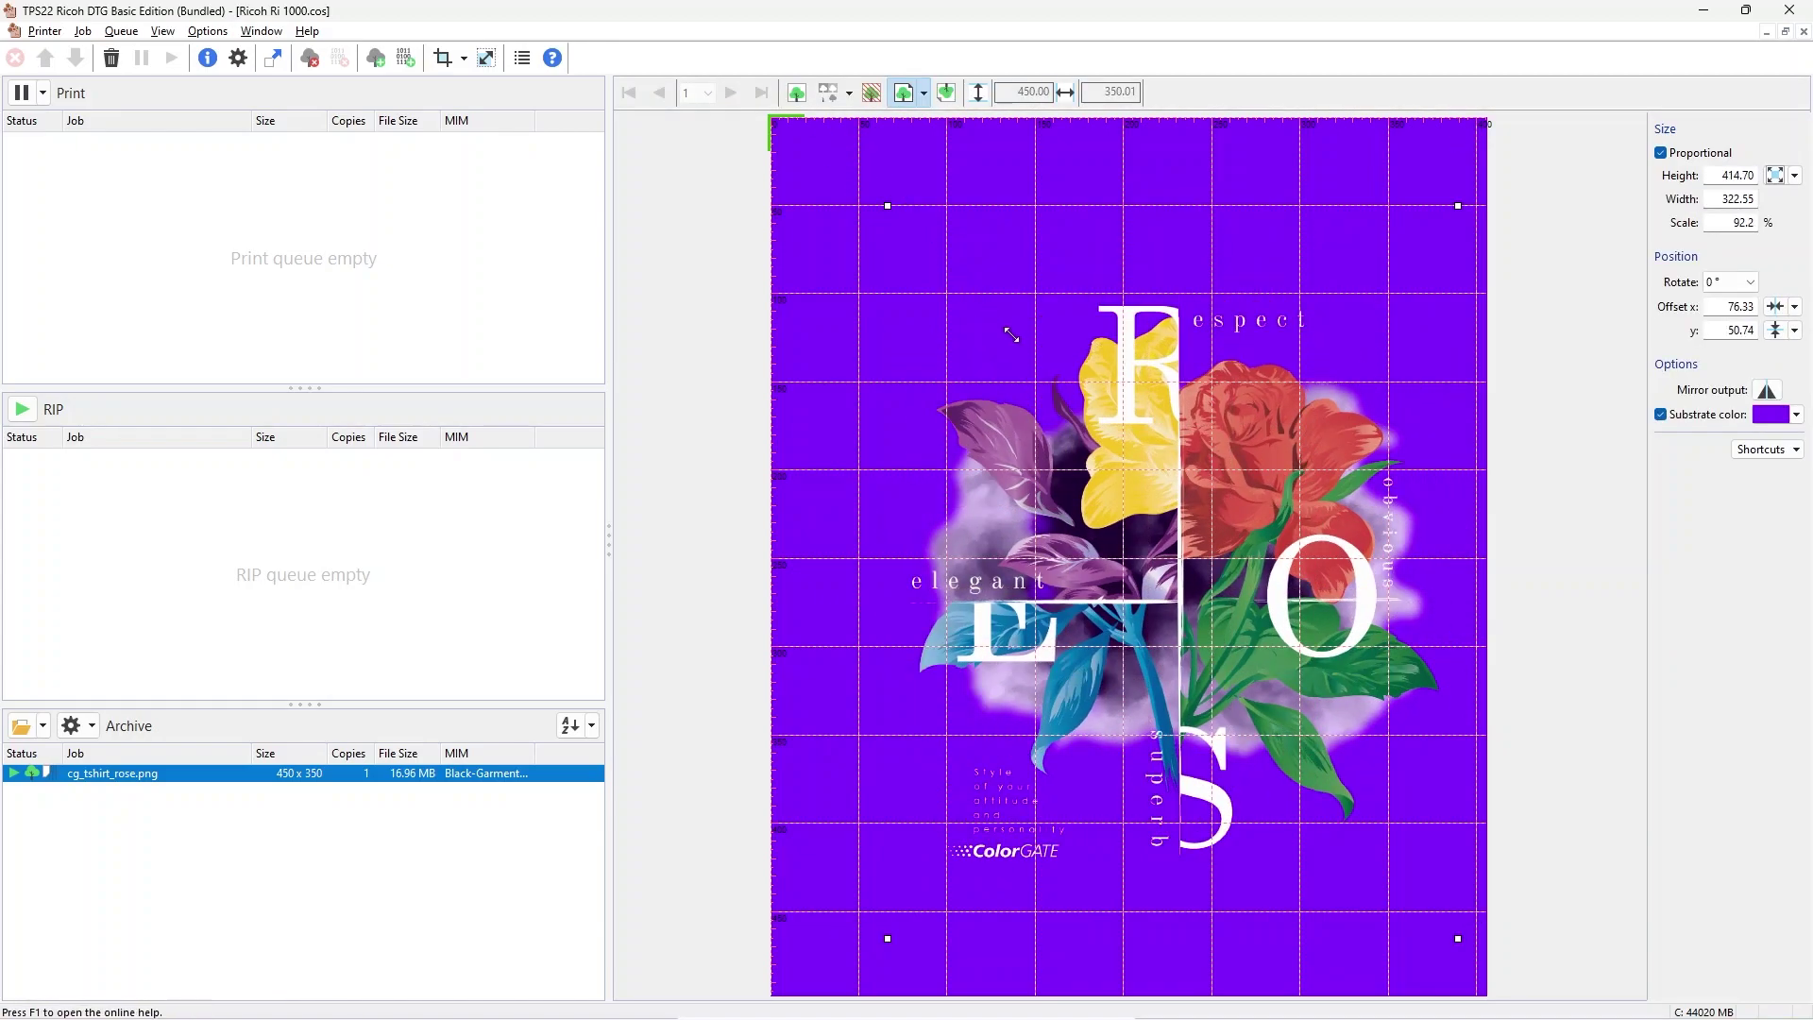
drag(1011, 334, 1109, 447)
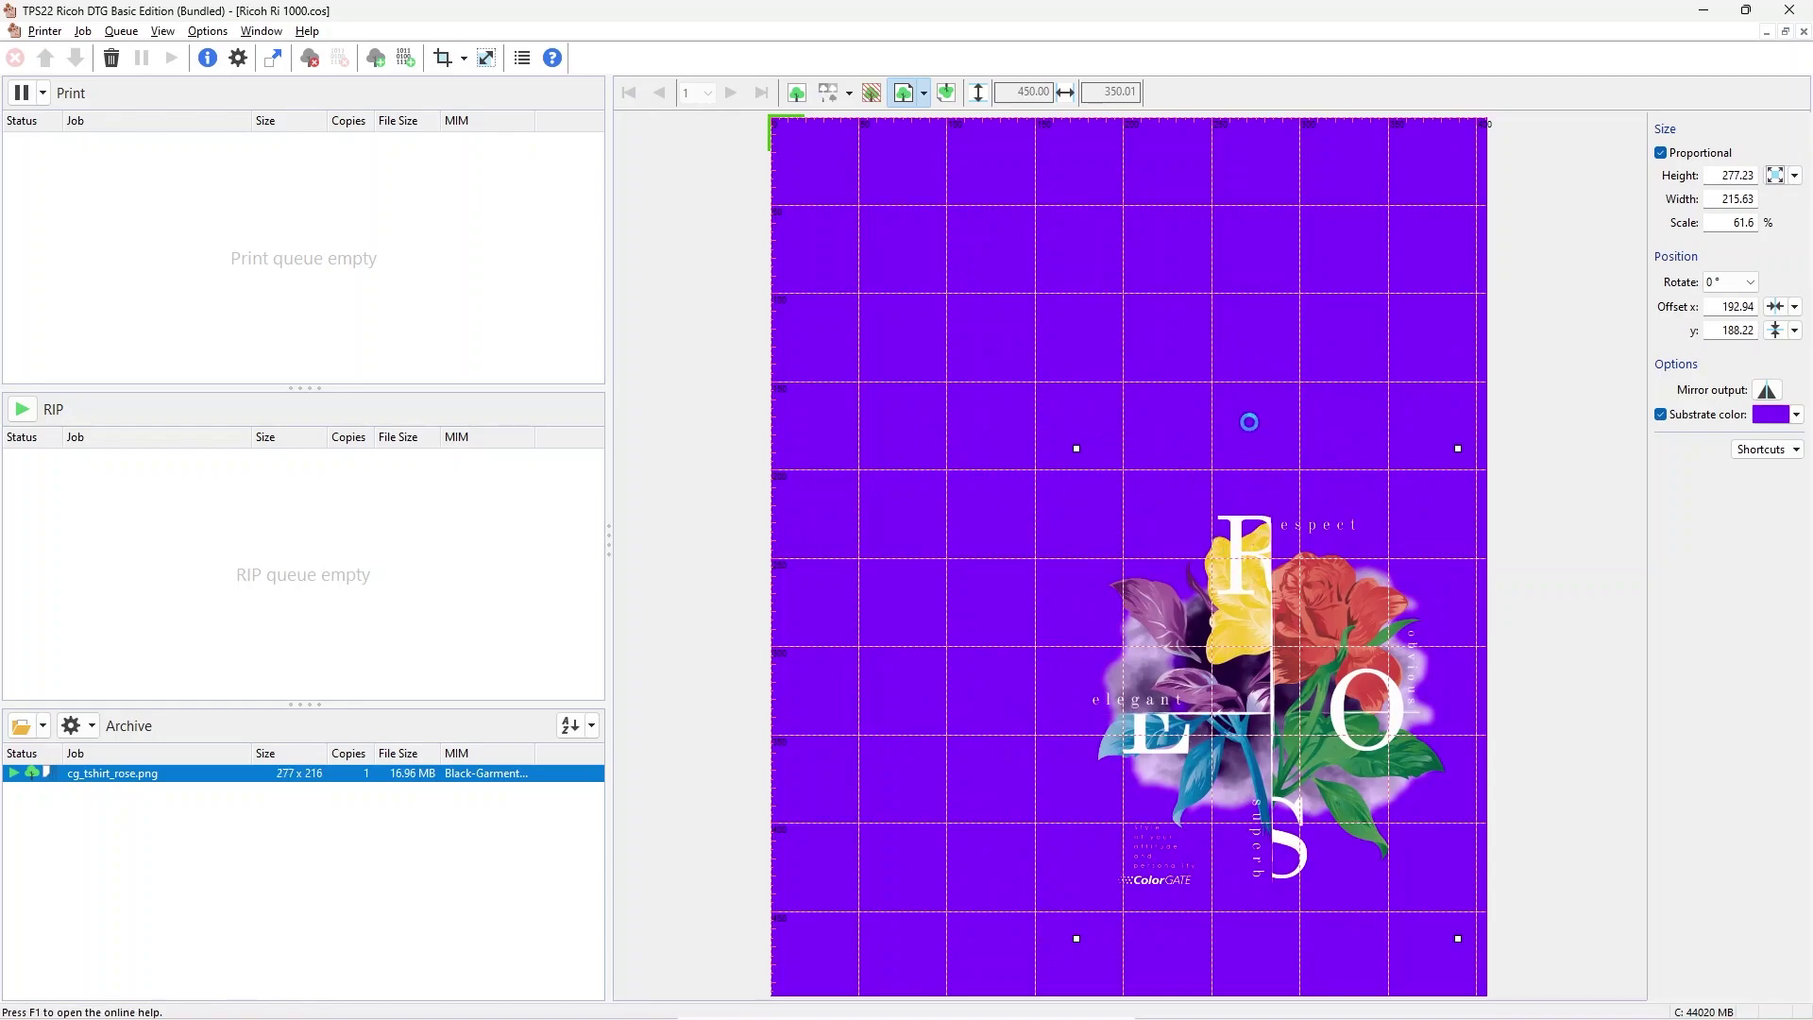
drag(1250, 422, 1249, 340)
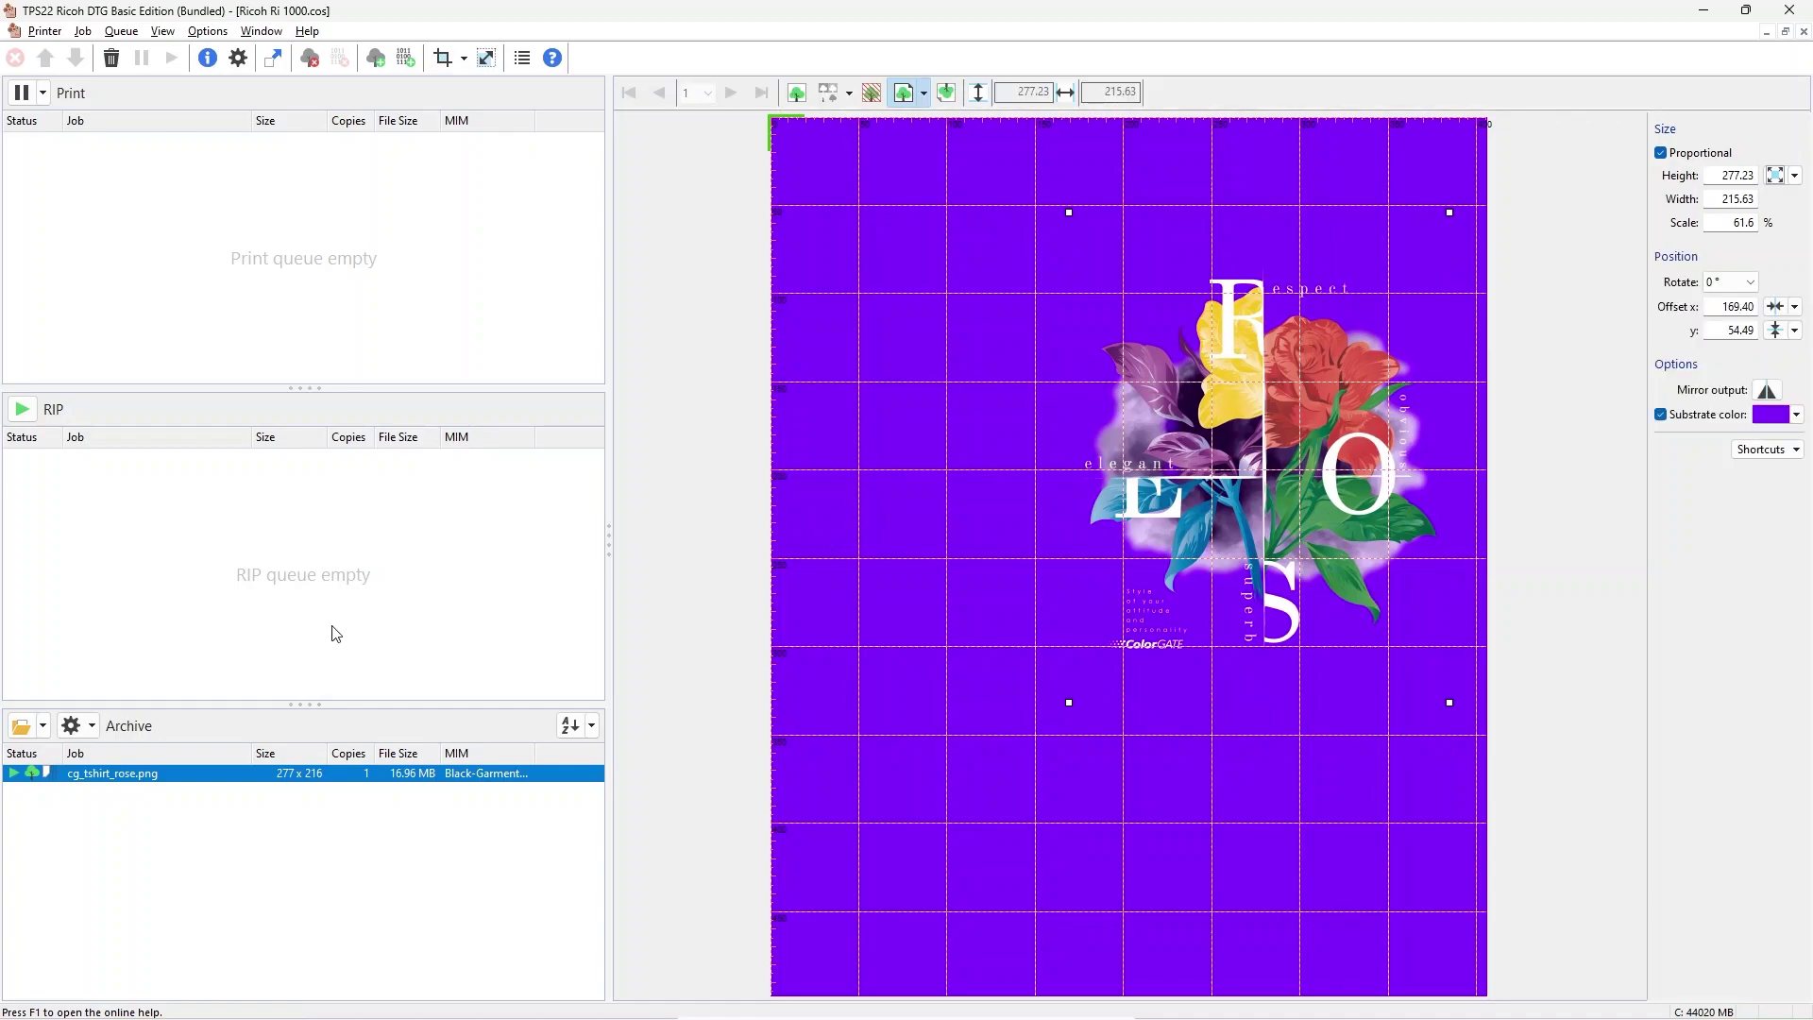
drag(134, 773, 281, 315)
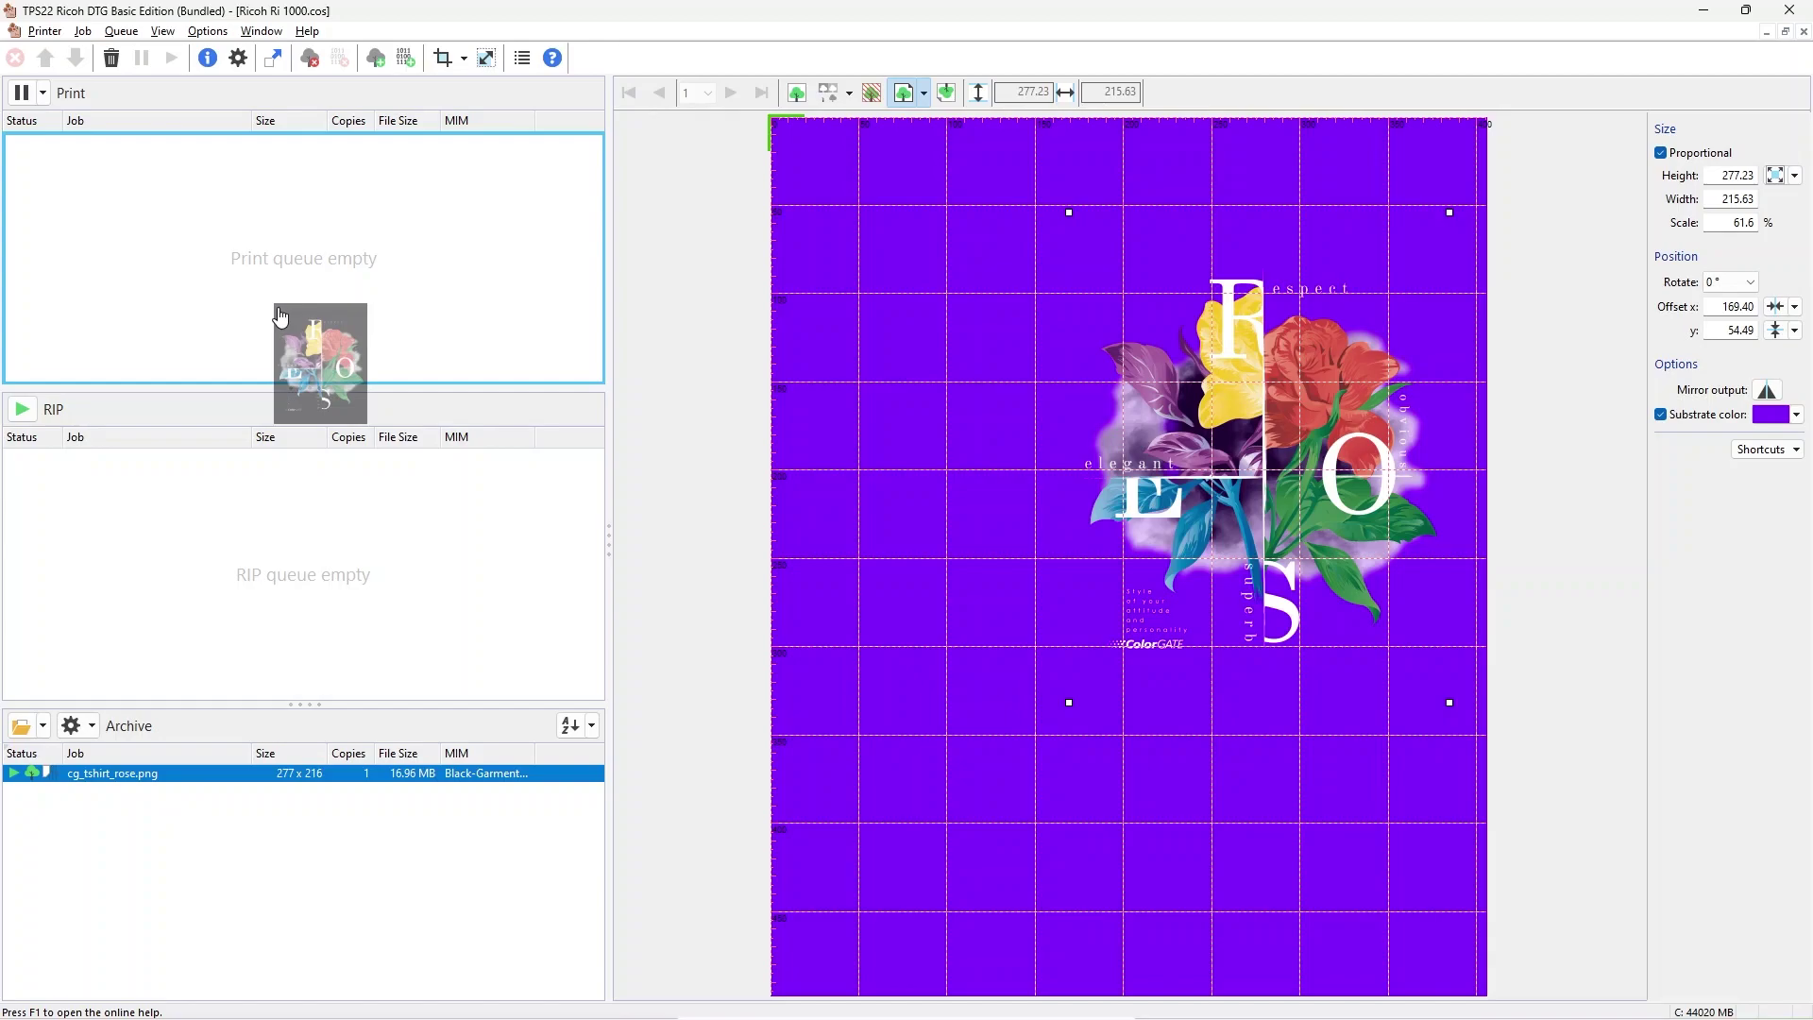
- Send the rose job to the Print panel and start the print queue to print it
drag(281, 315, 278, 308)
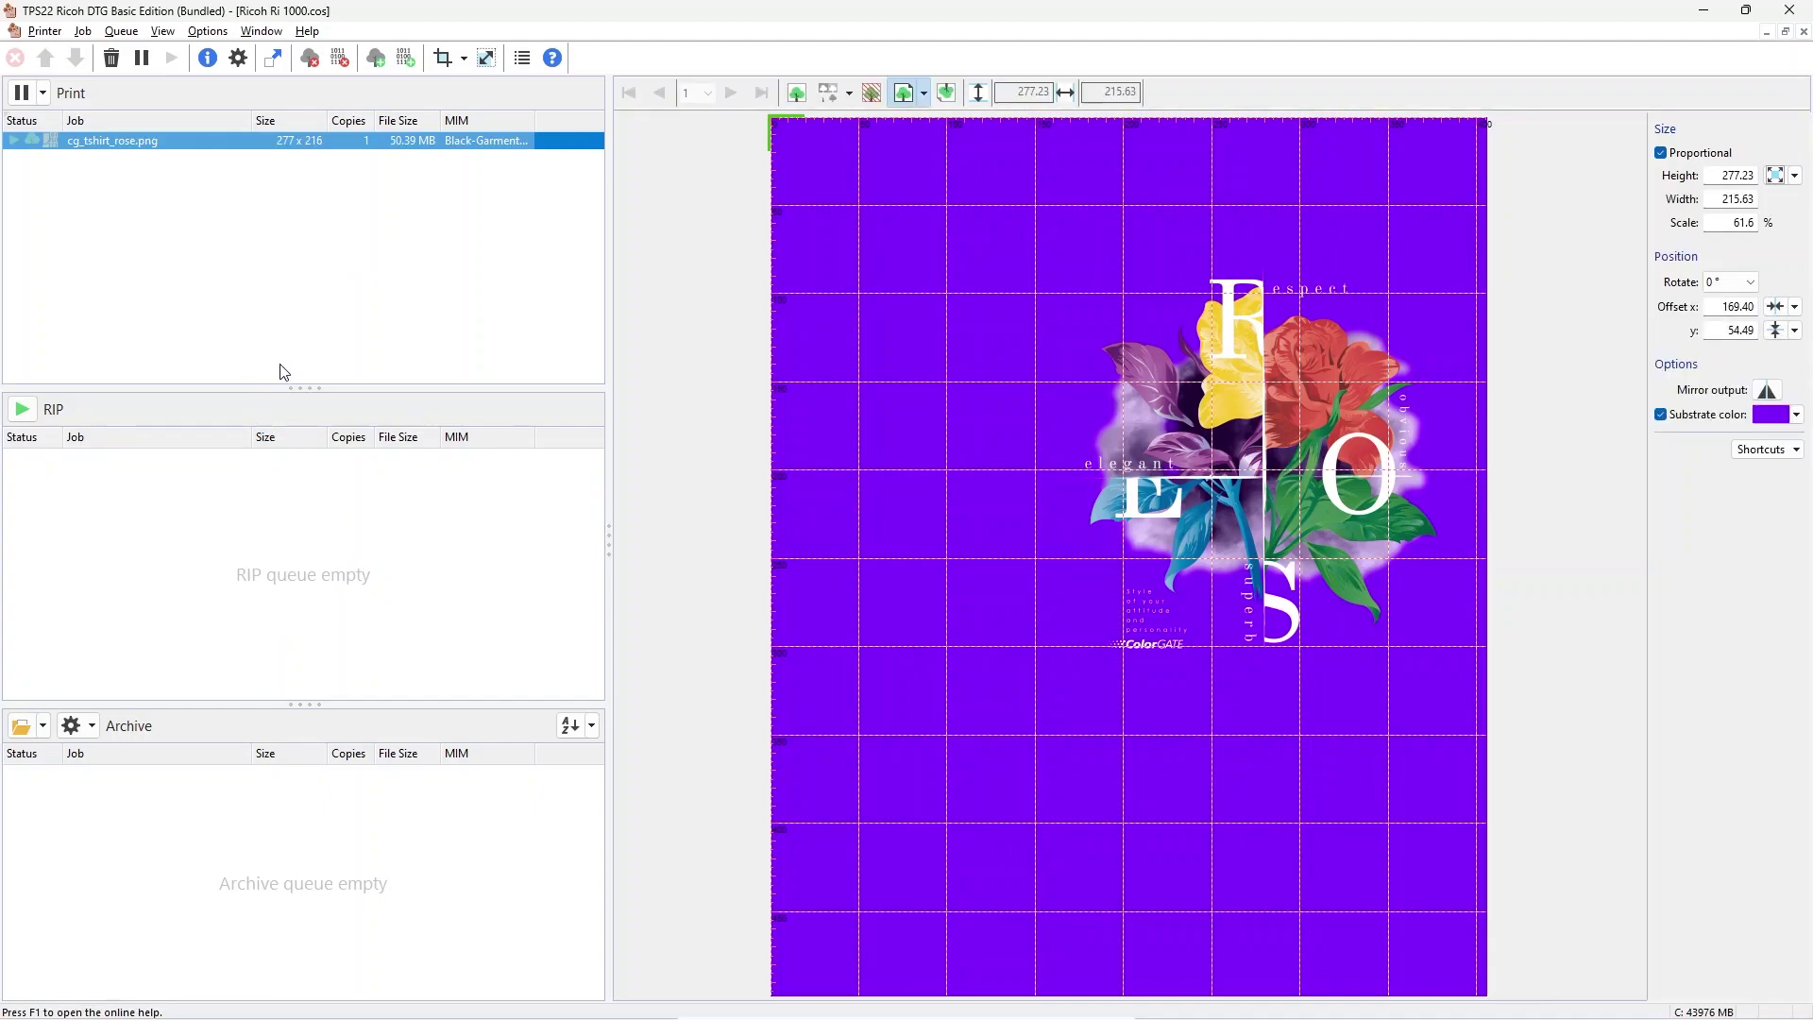
click(22, 93)
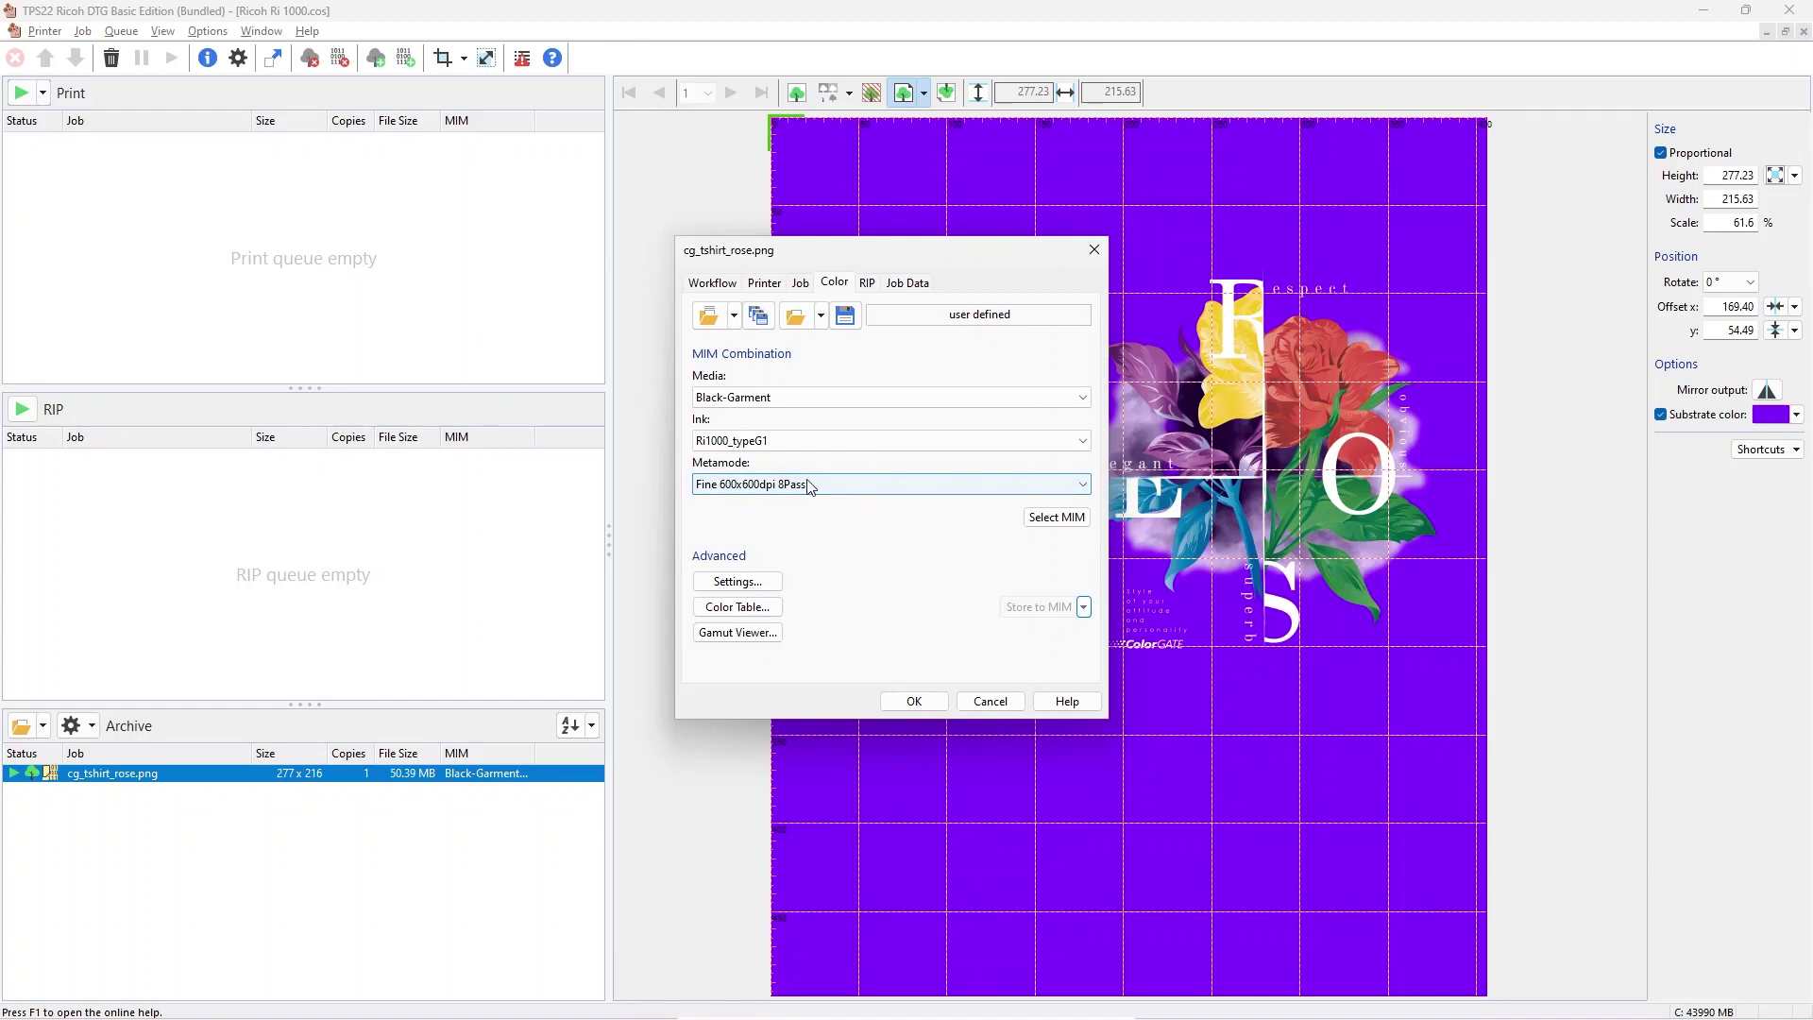
- Set Saturation Enhancement to Medium in the job's Advanced Settings profiles
click(766, 587)
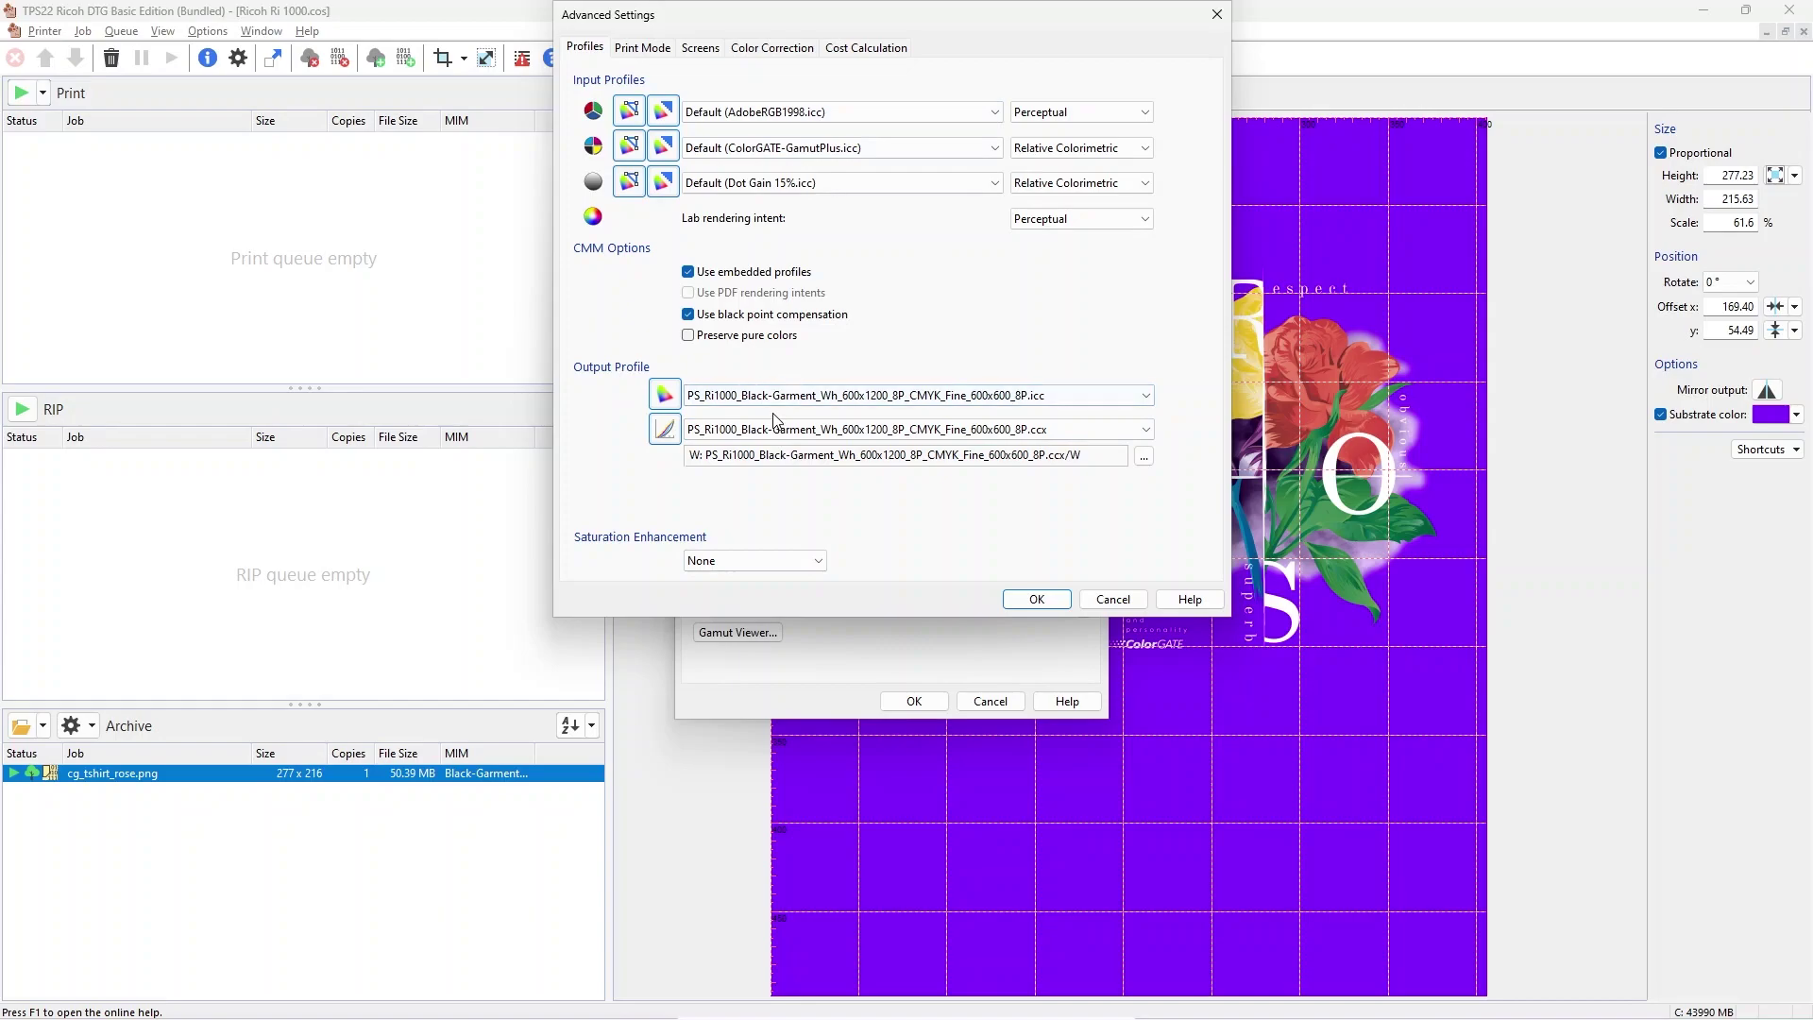
click(814, 563)
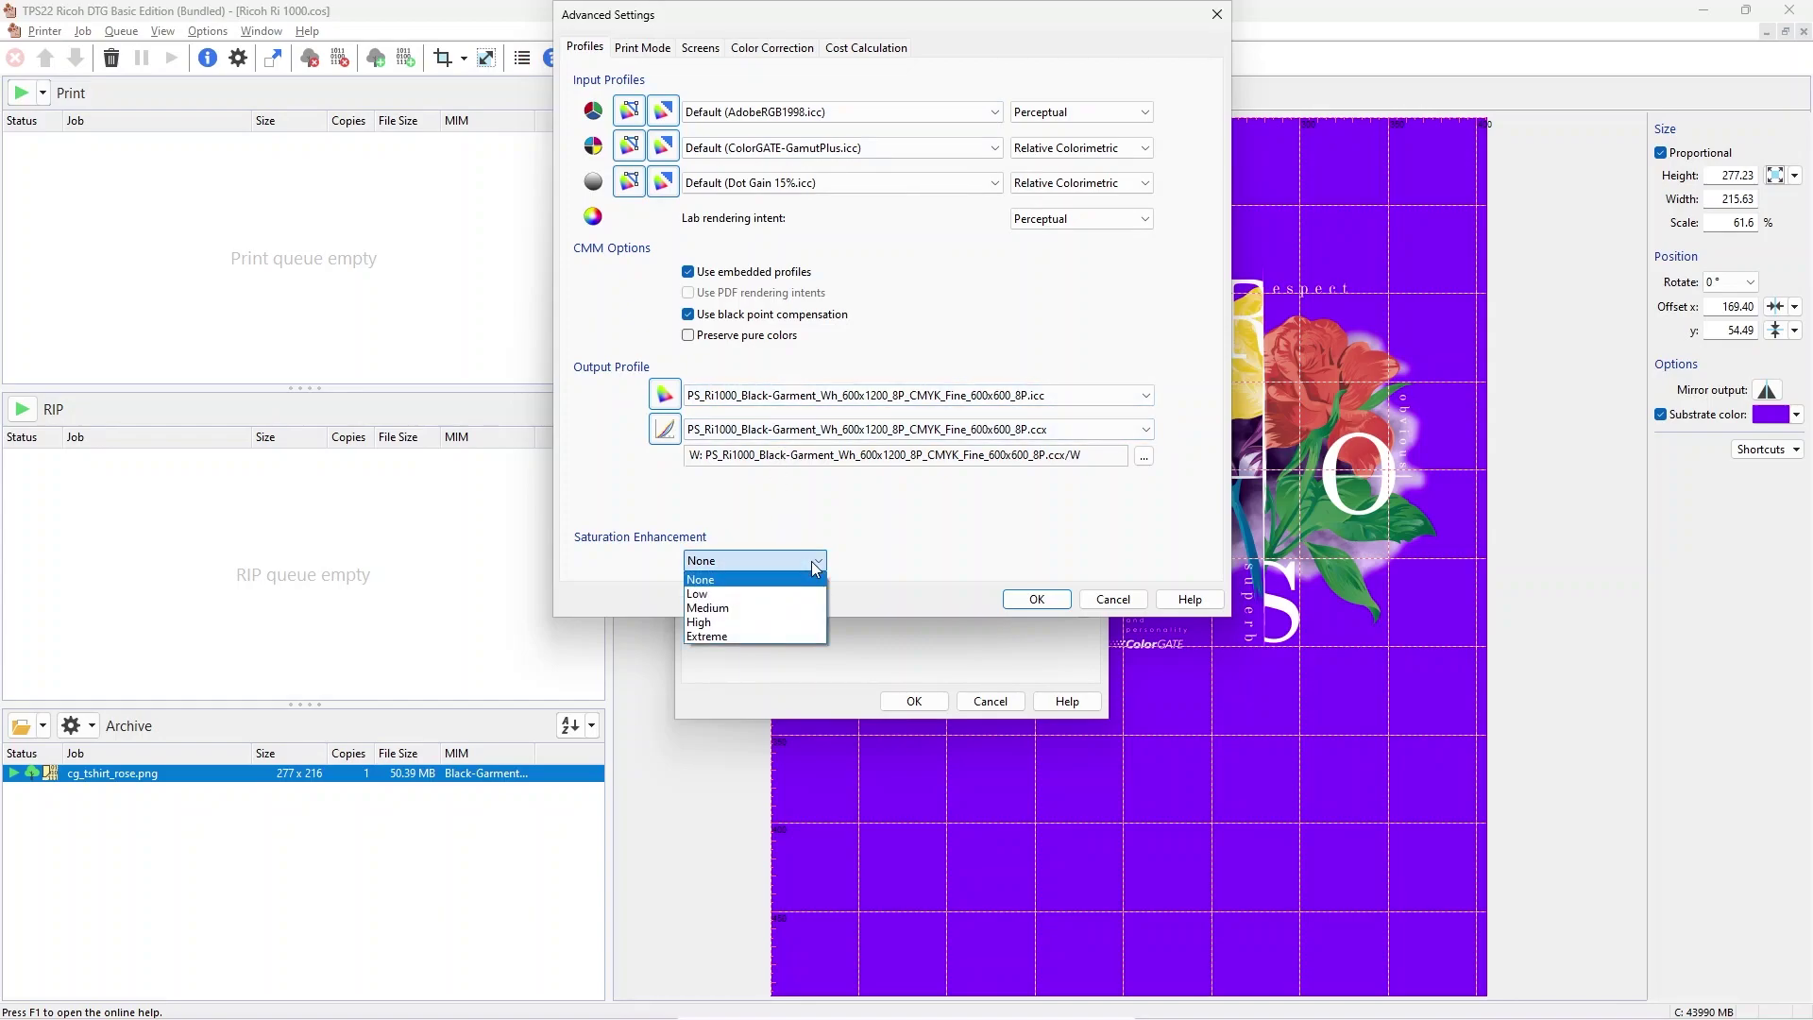
click(778, 607)
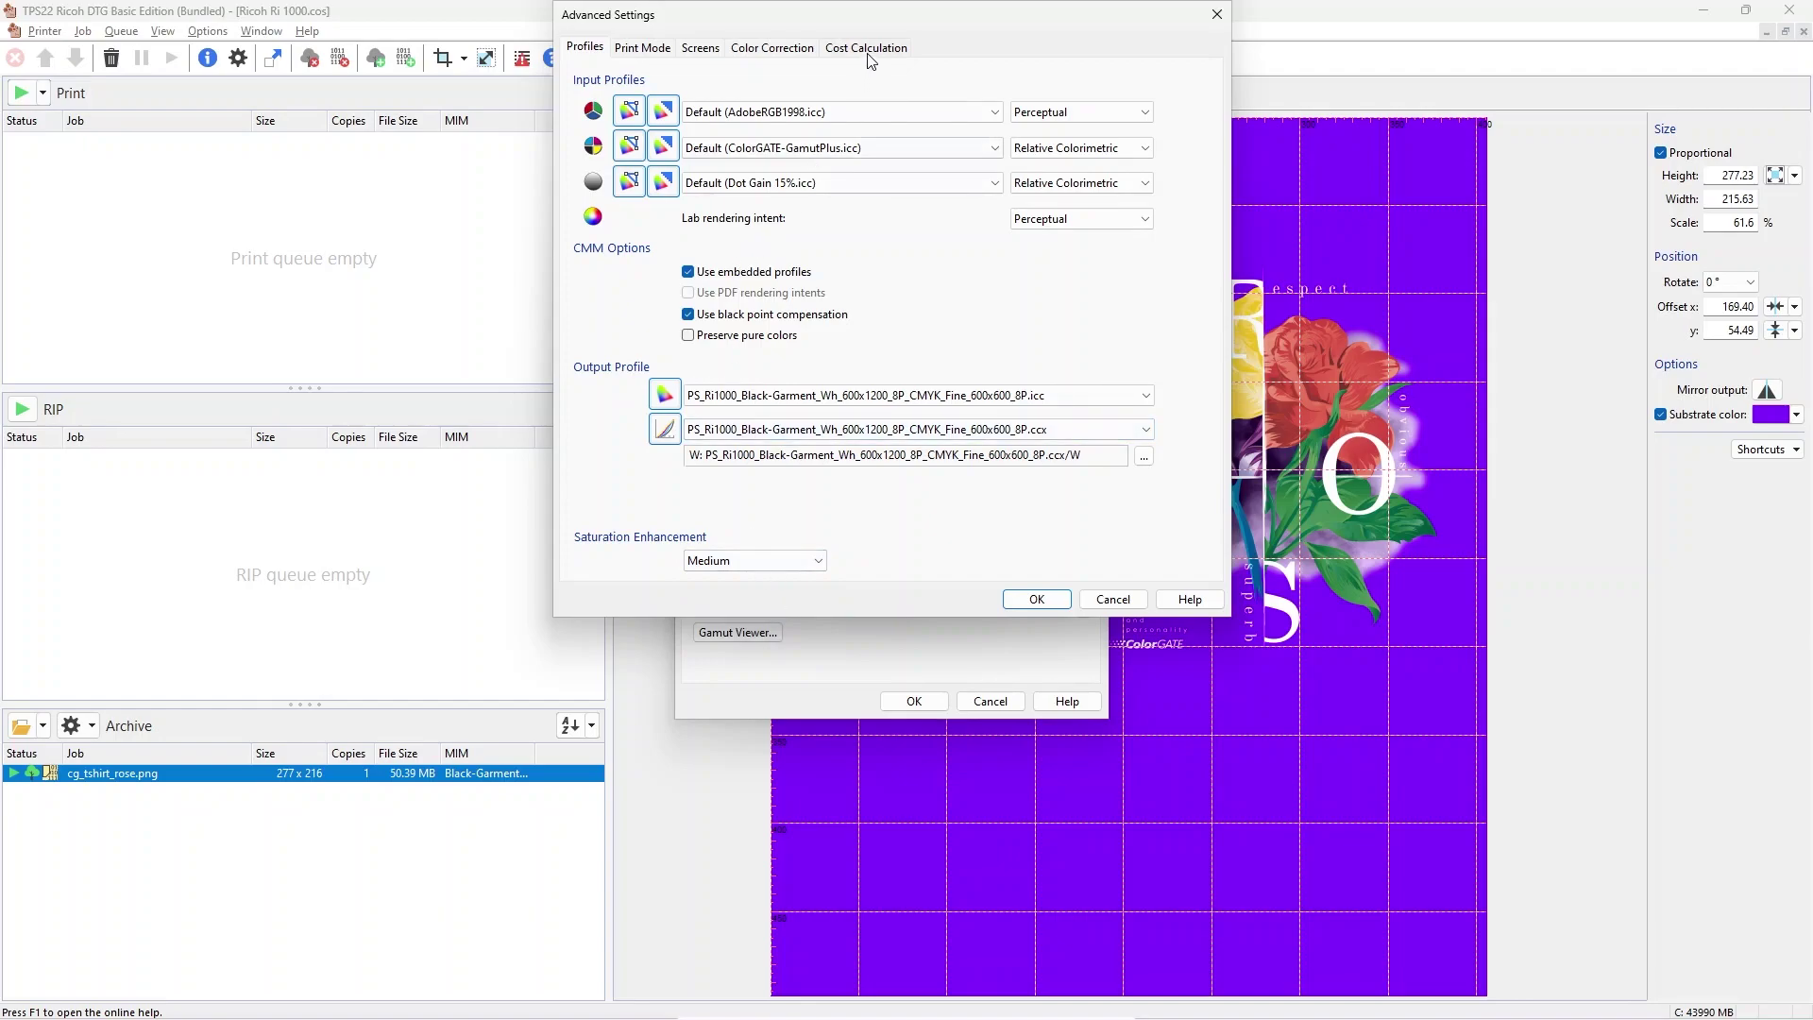
click(776, 51)
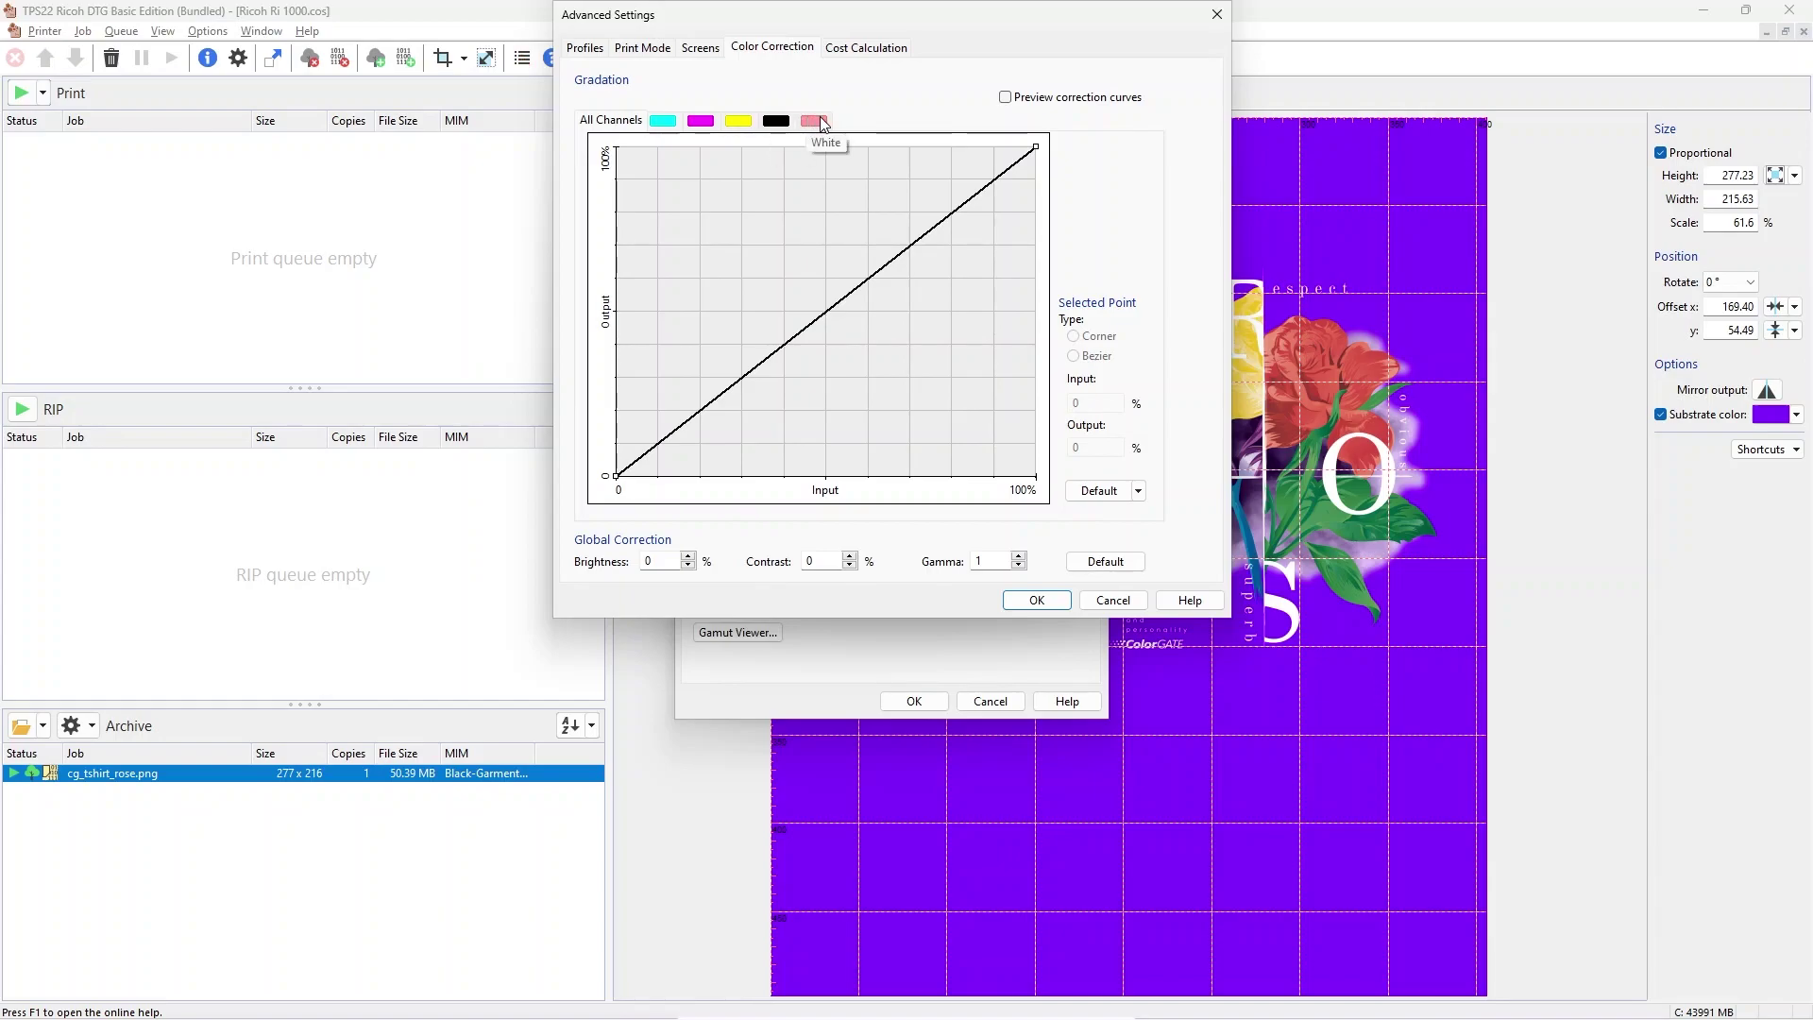
- Bend the White channel curve down so 83.8% input gives 71.3% output
click(818, 121)
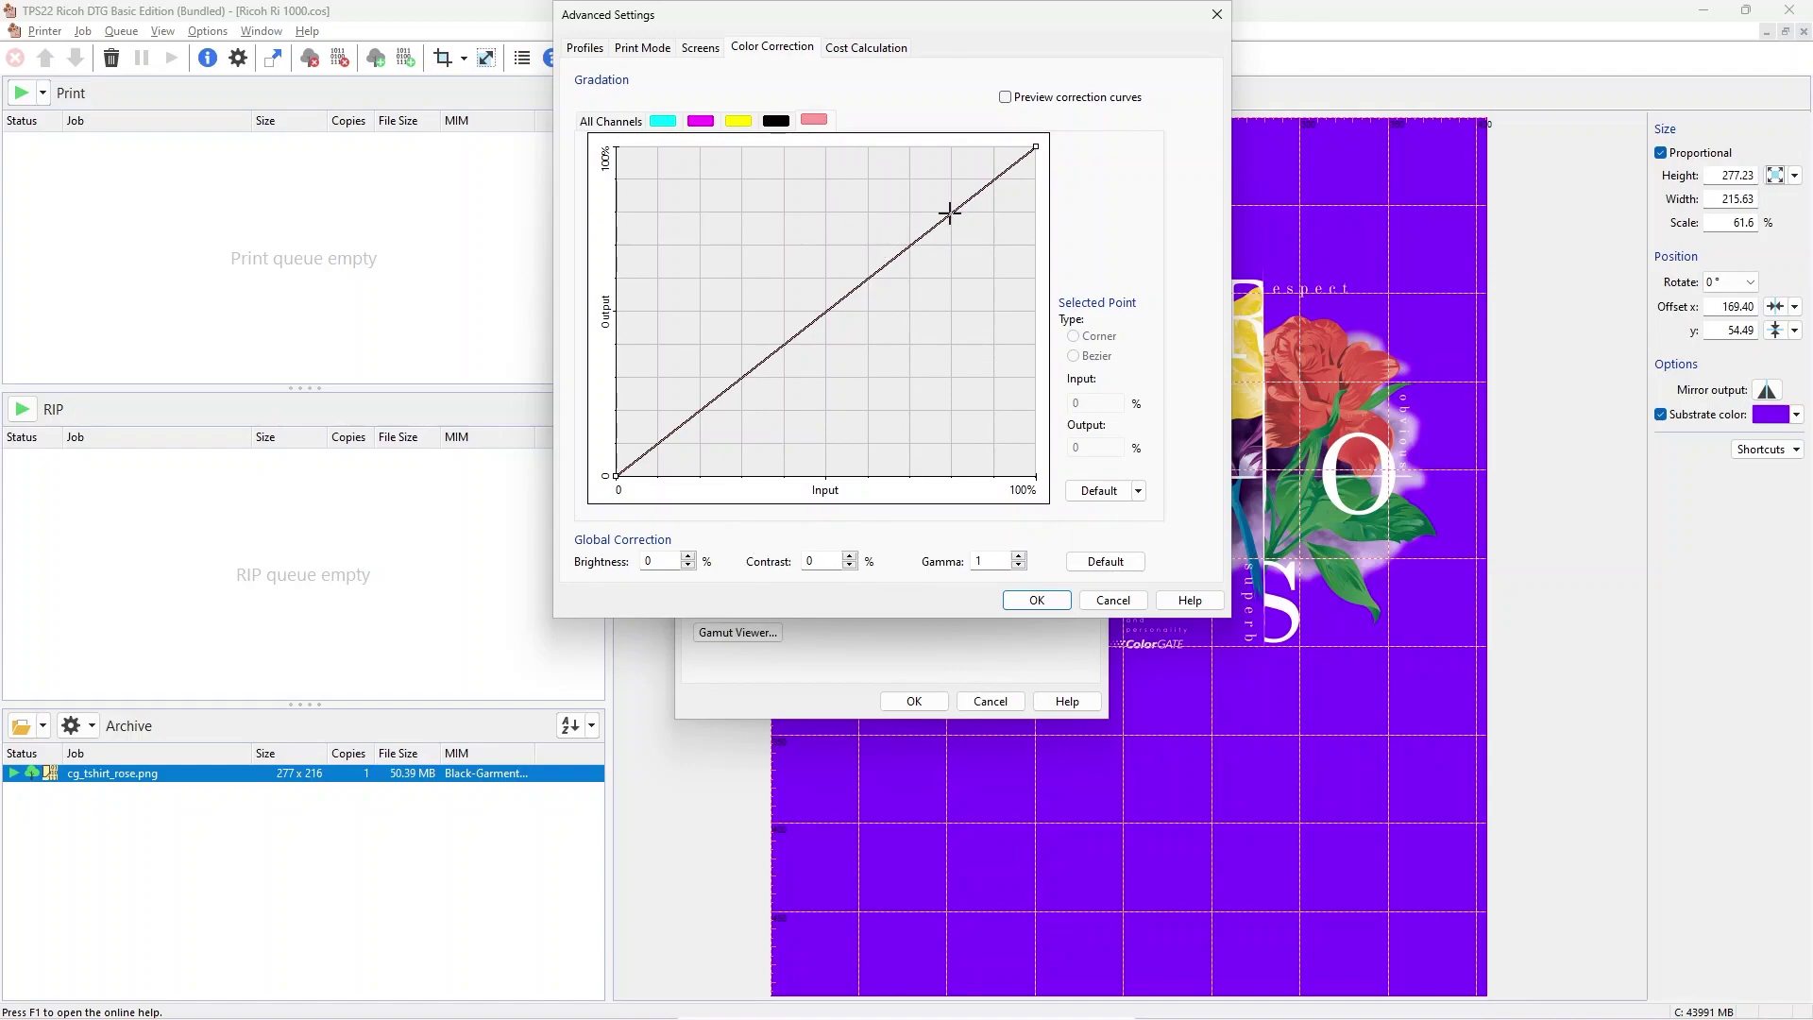
drag(949, 213, 972, 246)
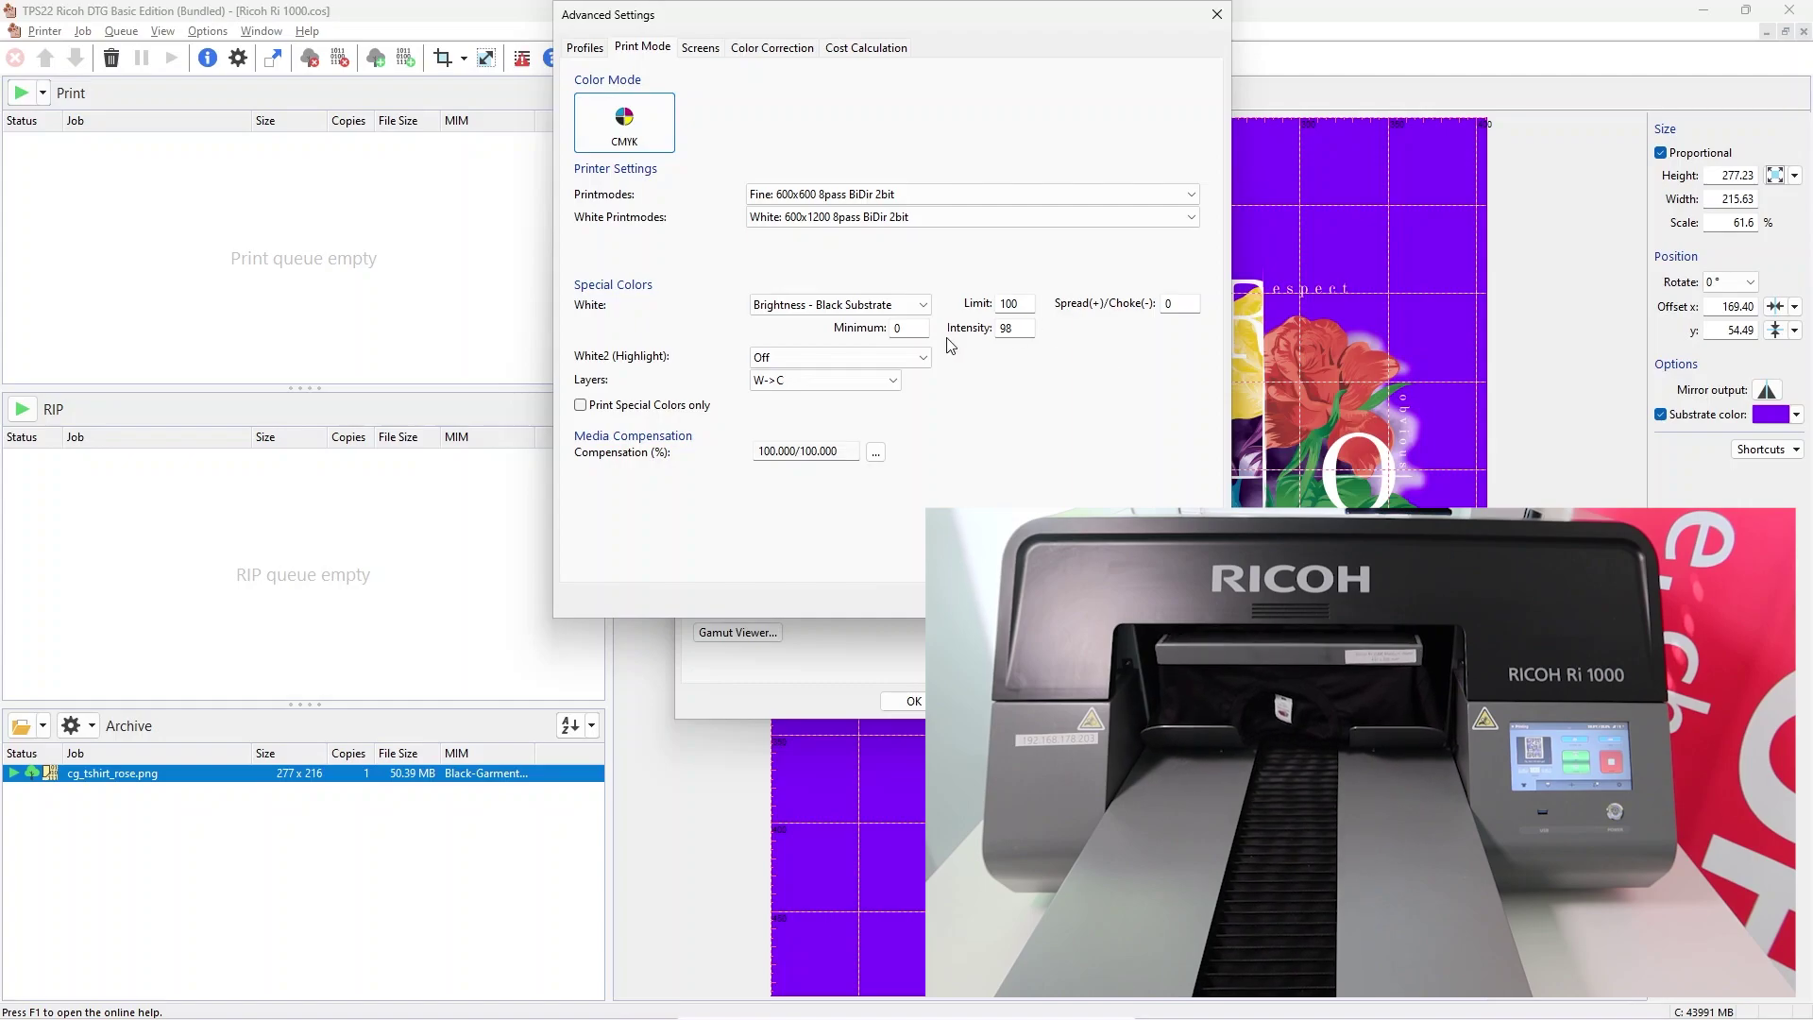
click(913, 307)
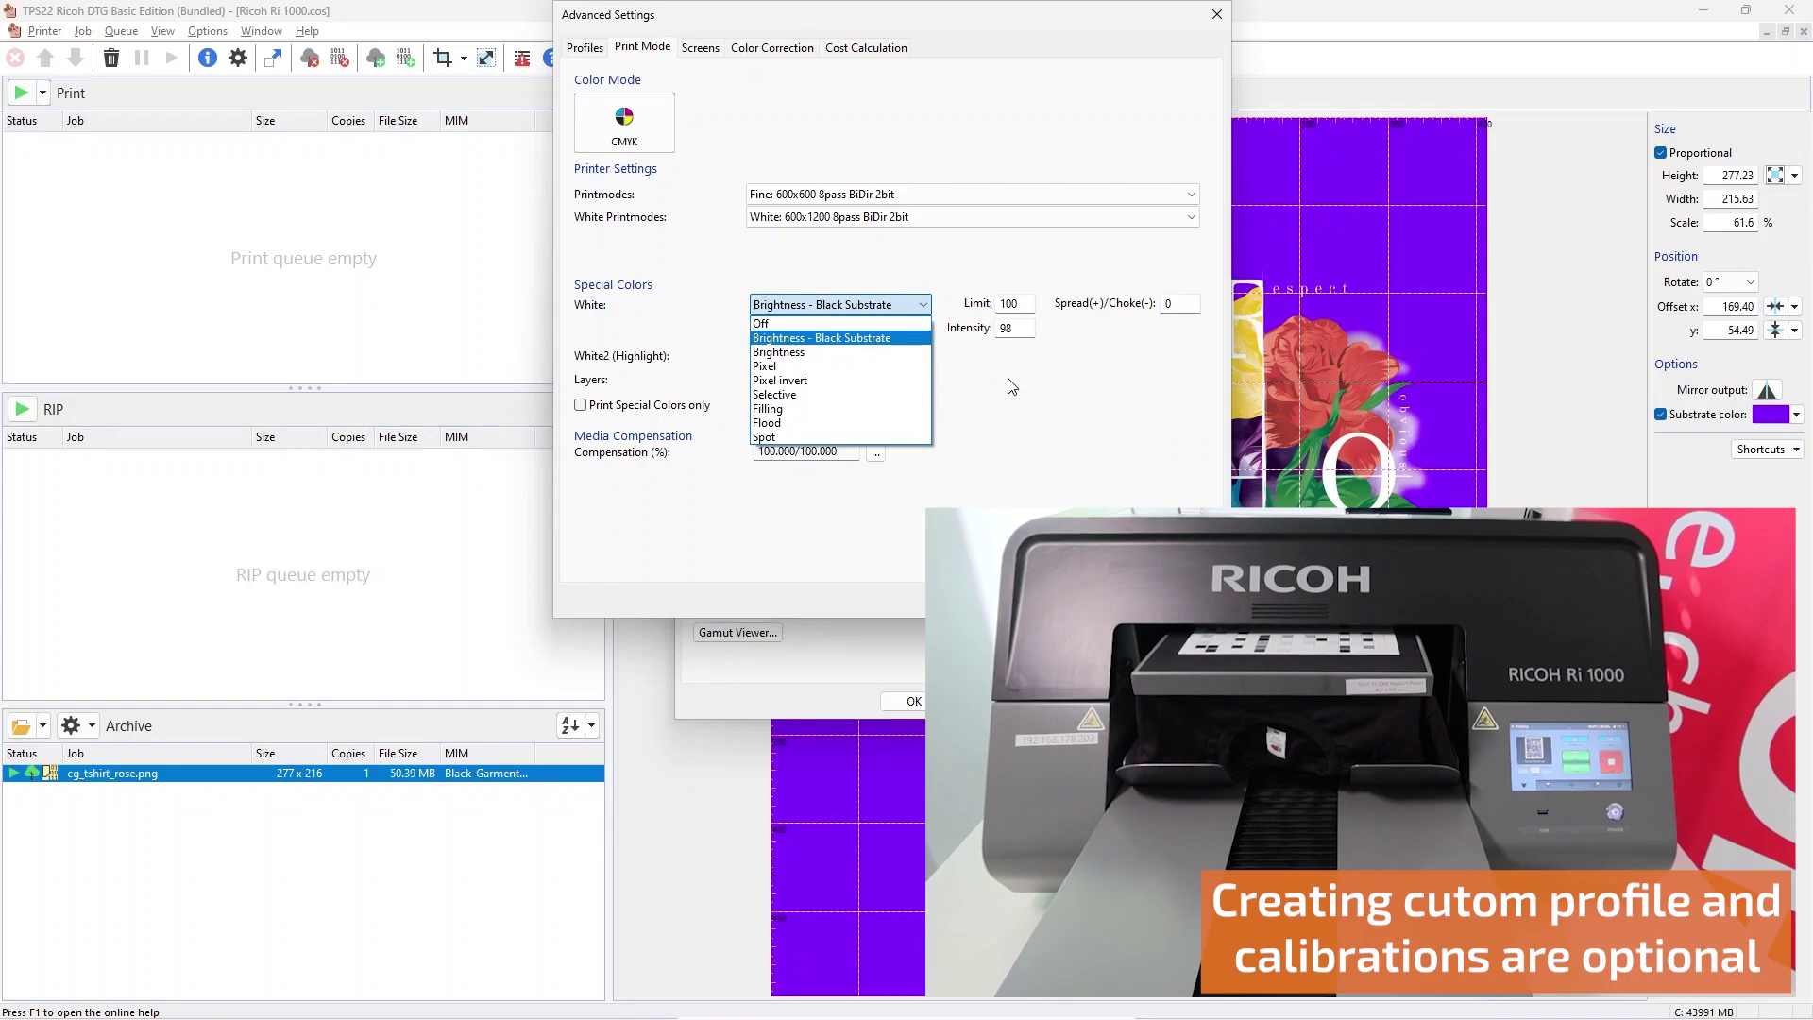
click(1033, 429)
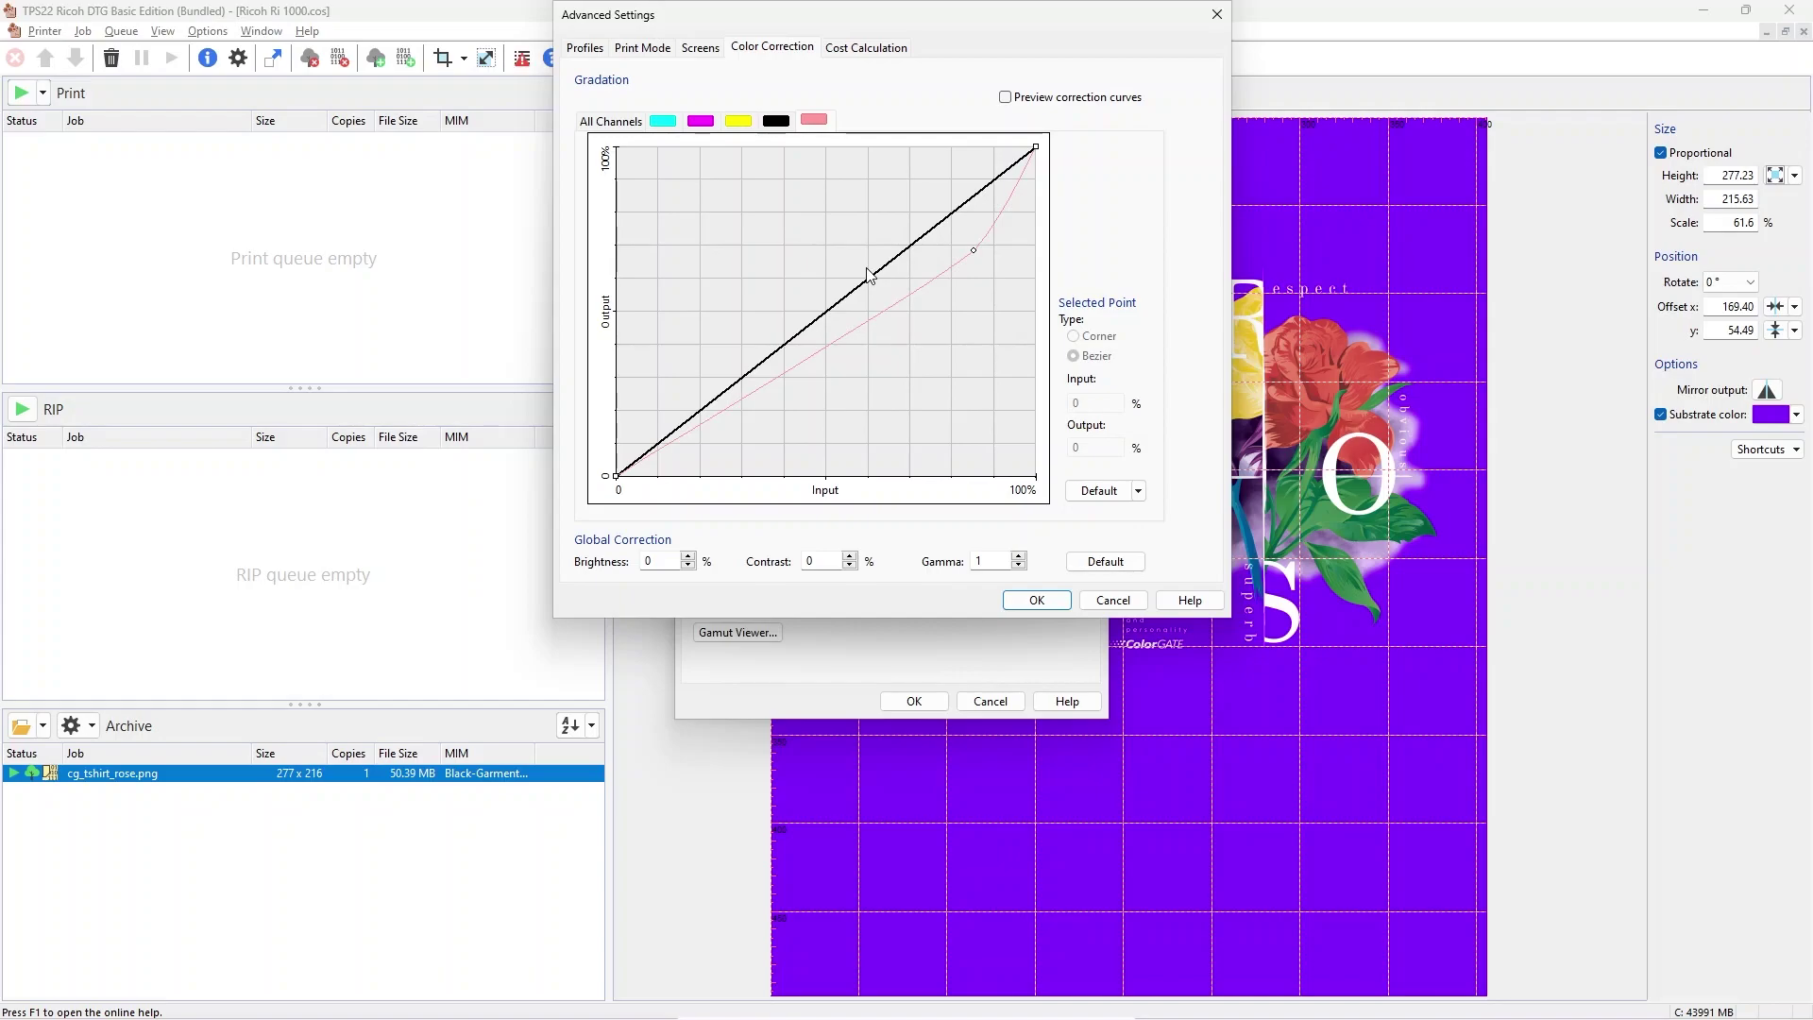
- Accept and close the Advanced Settings with OK
click(1048, 605)
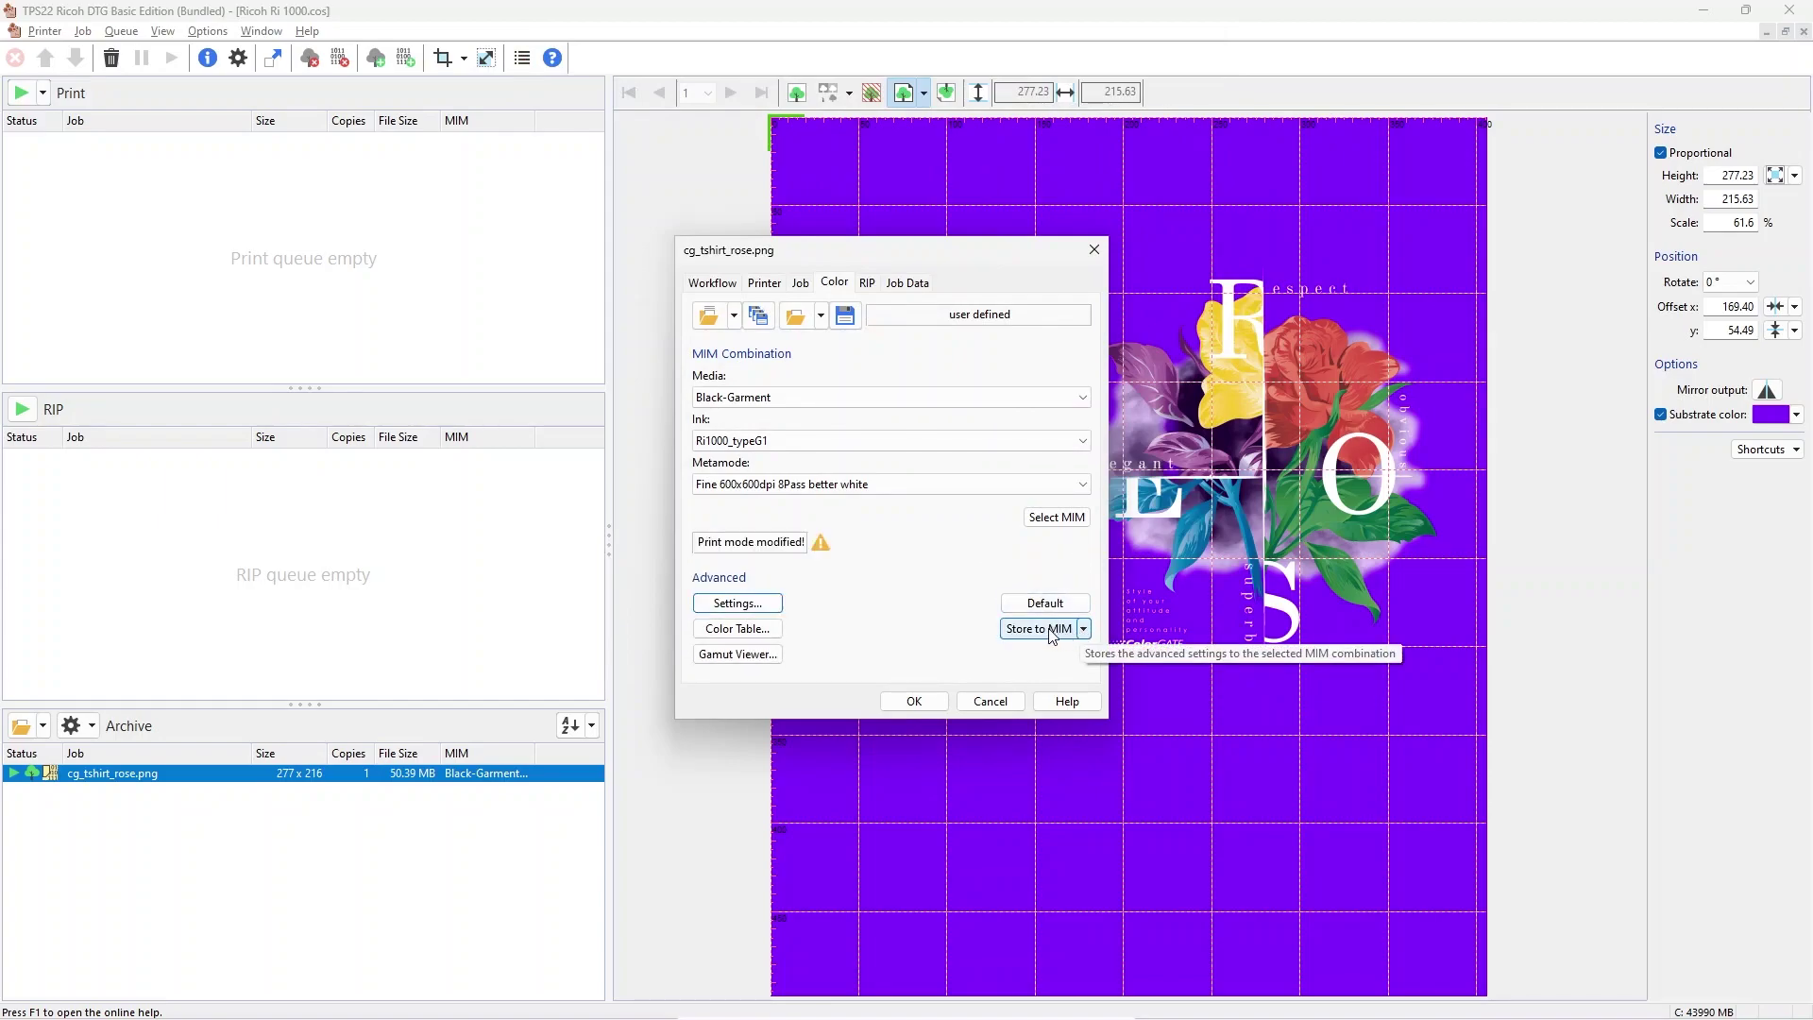
- Store the modified advanced settings to the Black-Garment MIM combination, confirming with Yes
click(1044, 631)
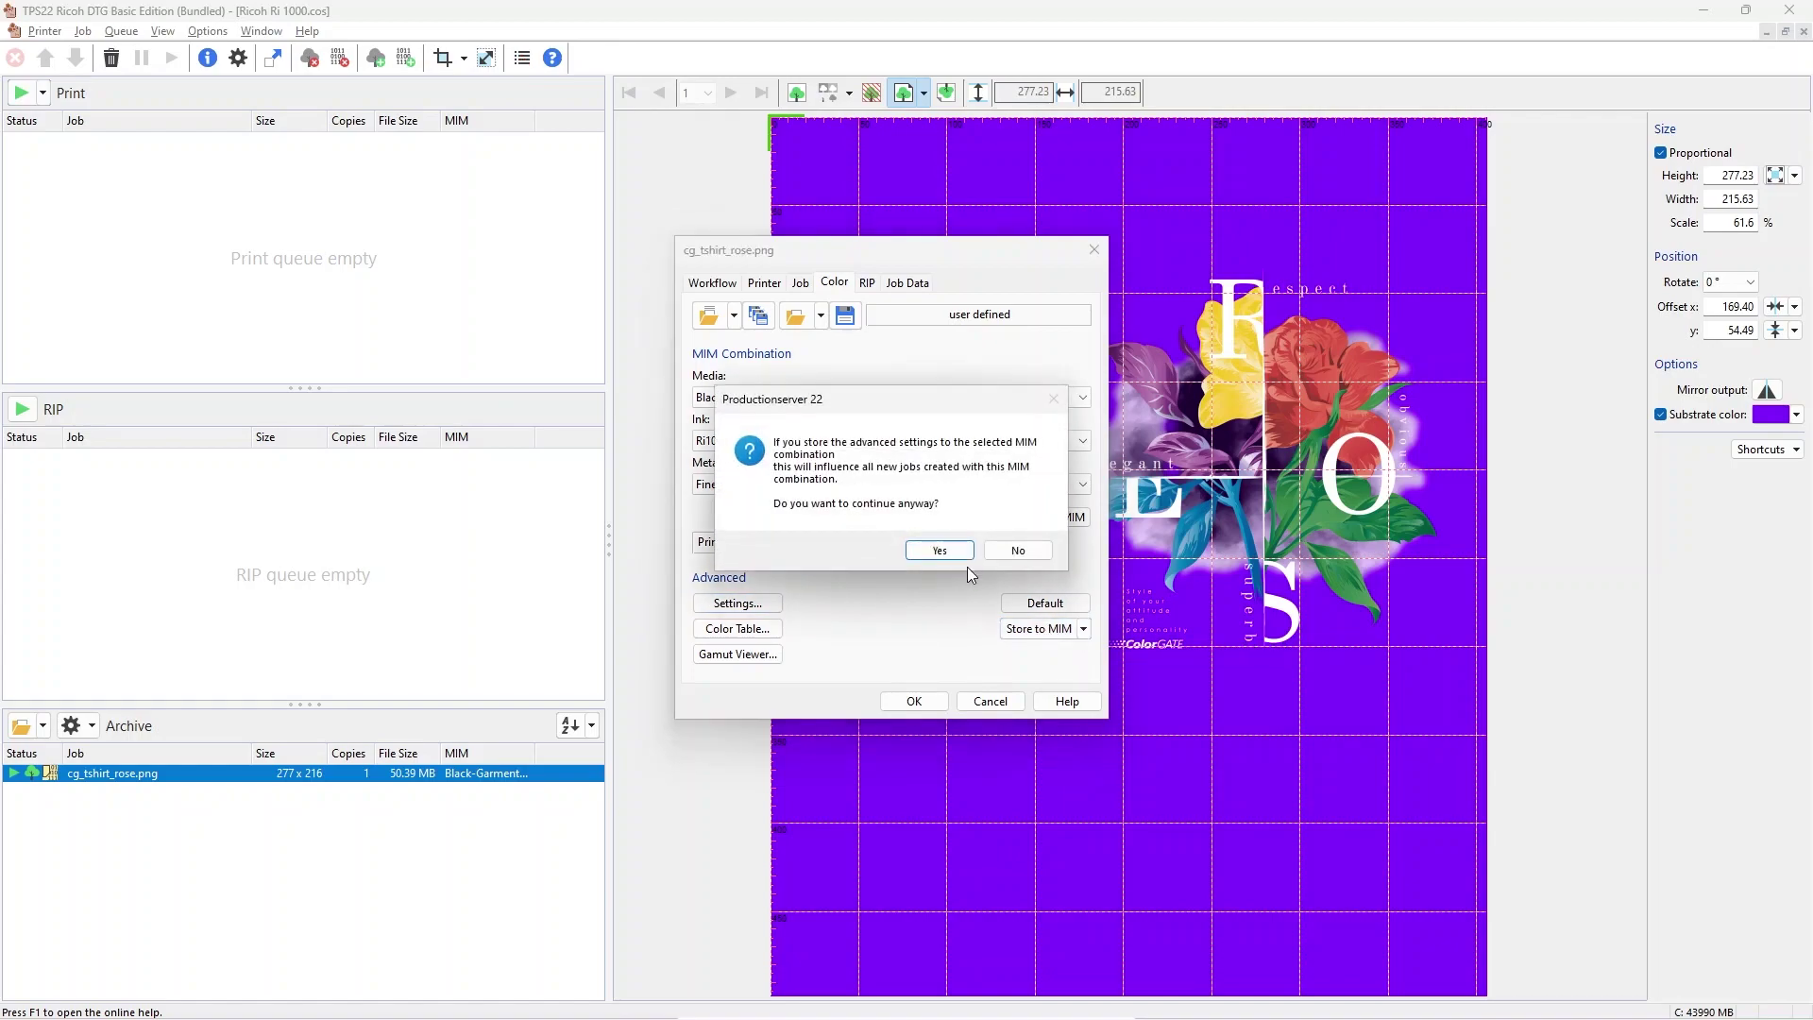
click(957, 554)
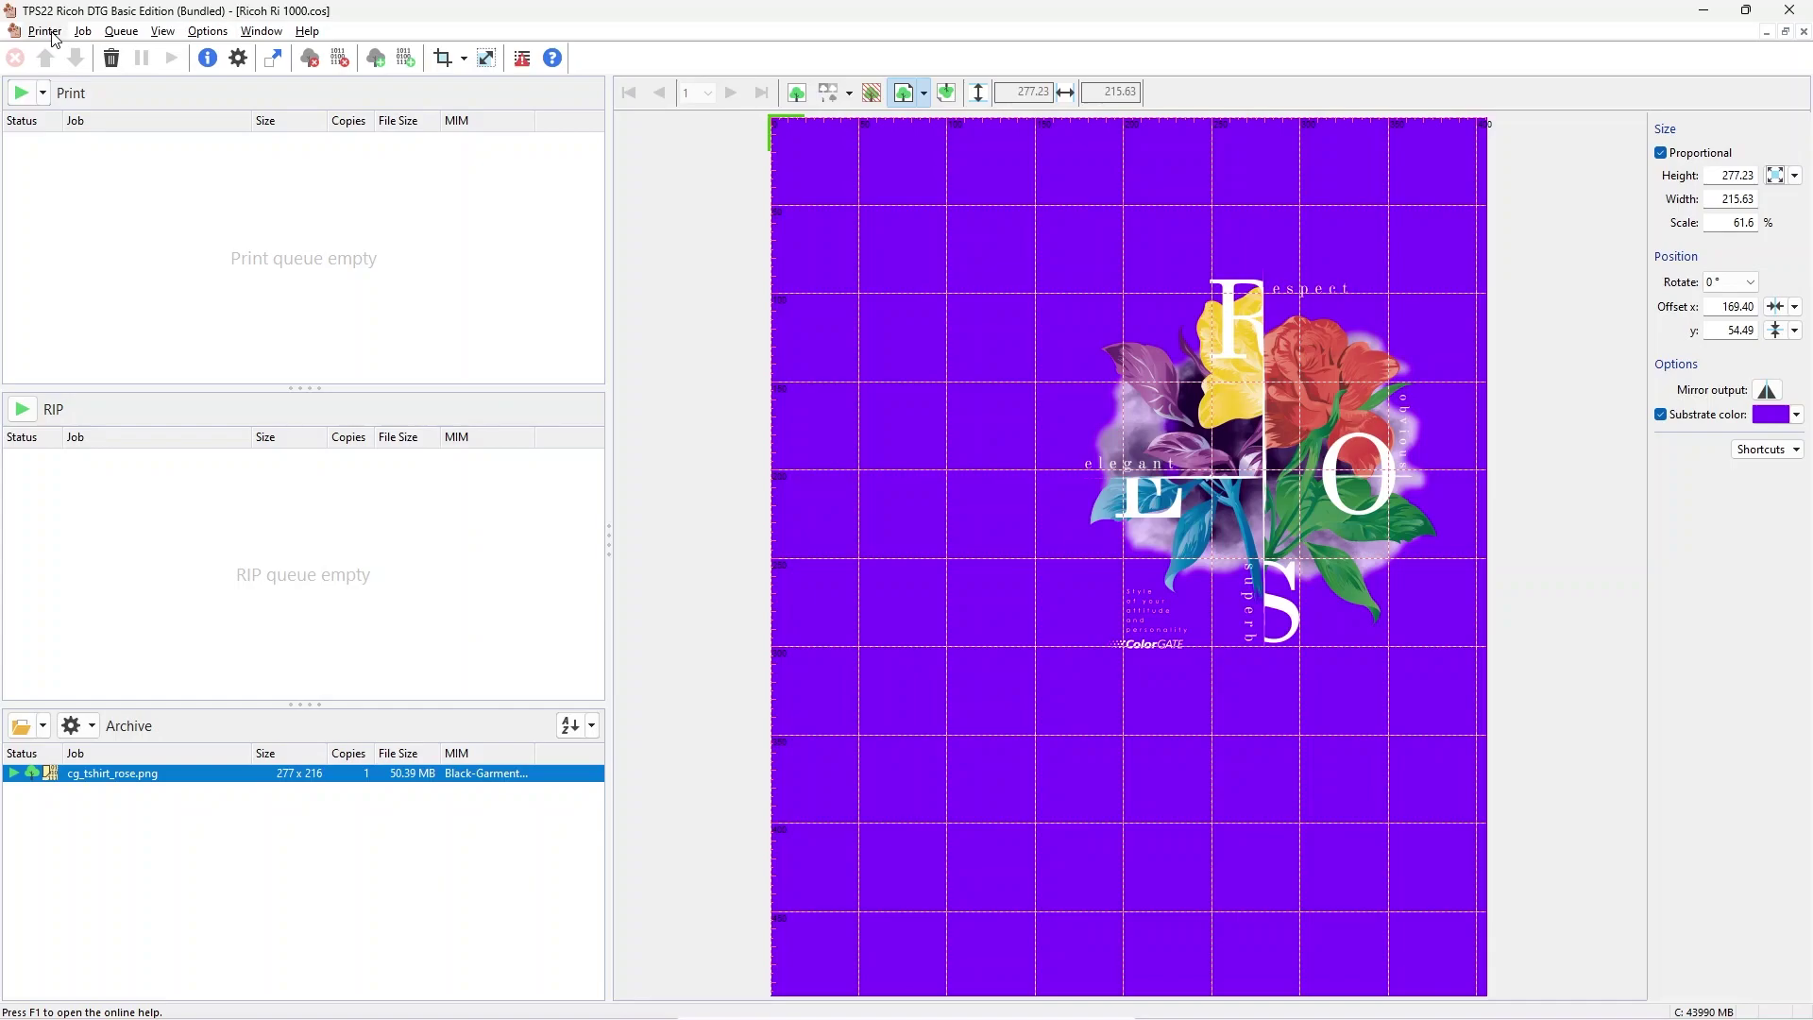
- Open the Black Garment hotfolder's settings from the printer properties' Hotfolders list
click(44, 31)
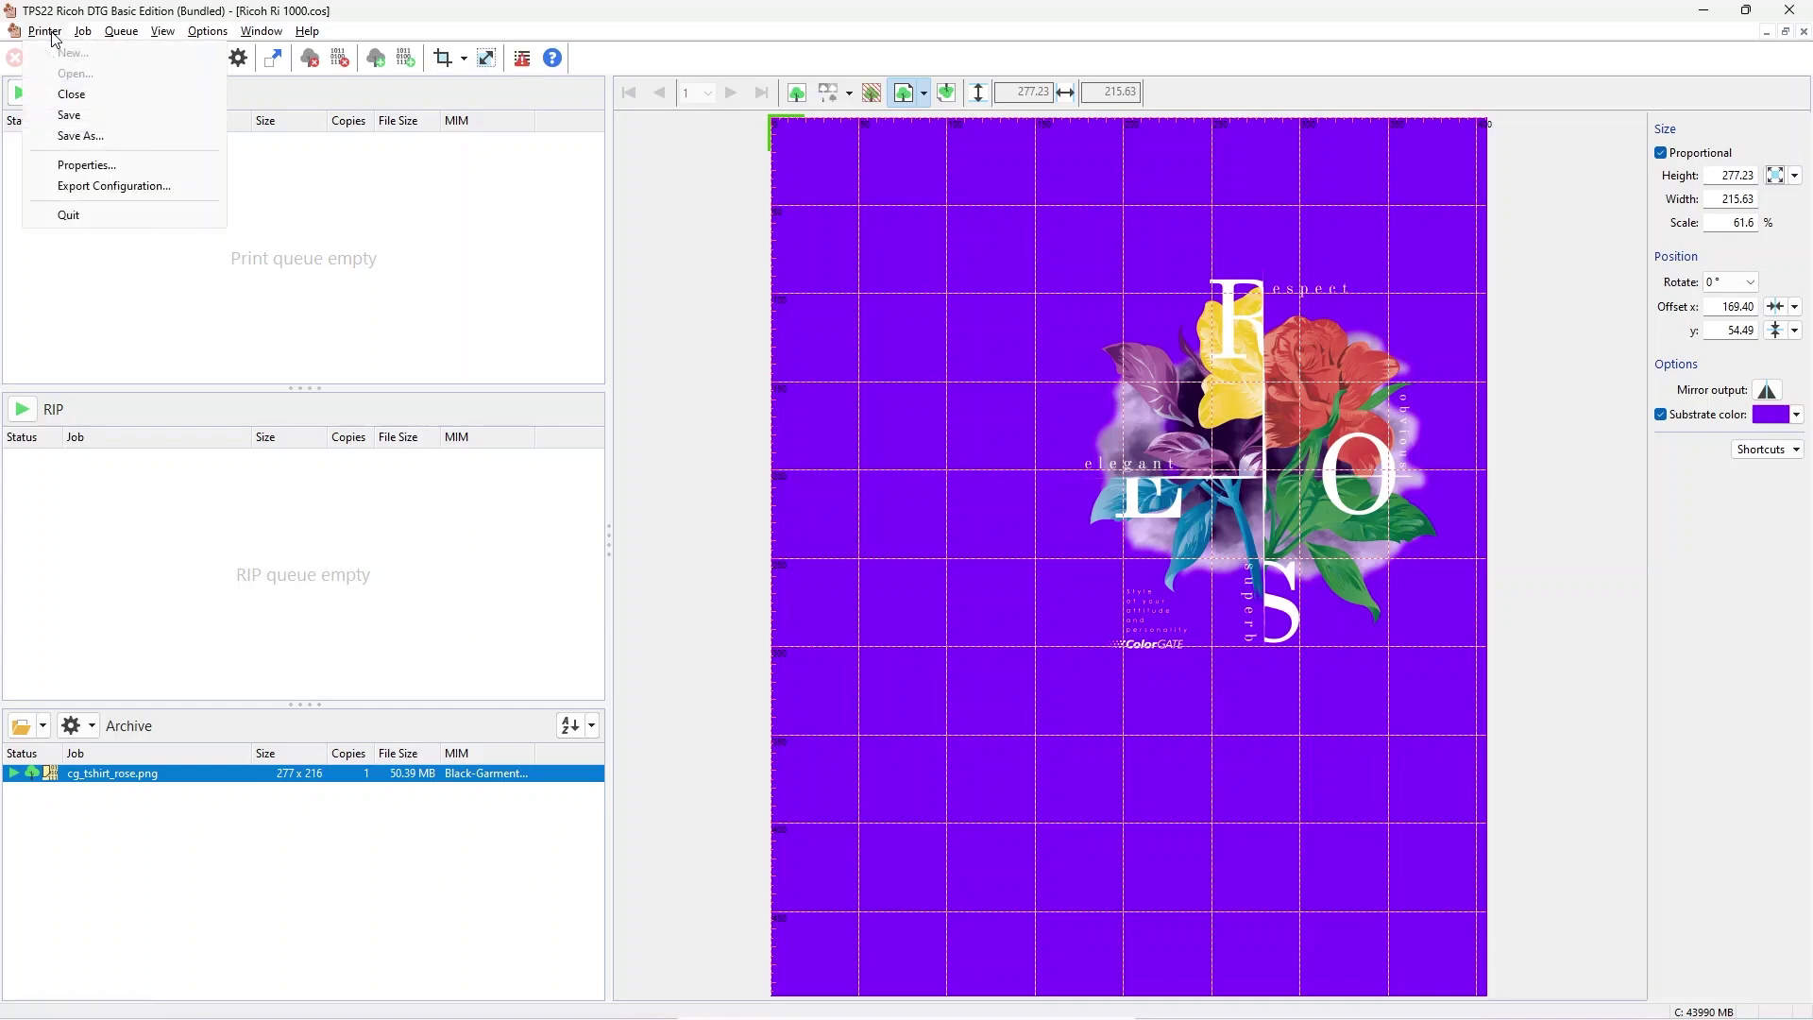
click(93, 164)
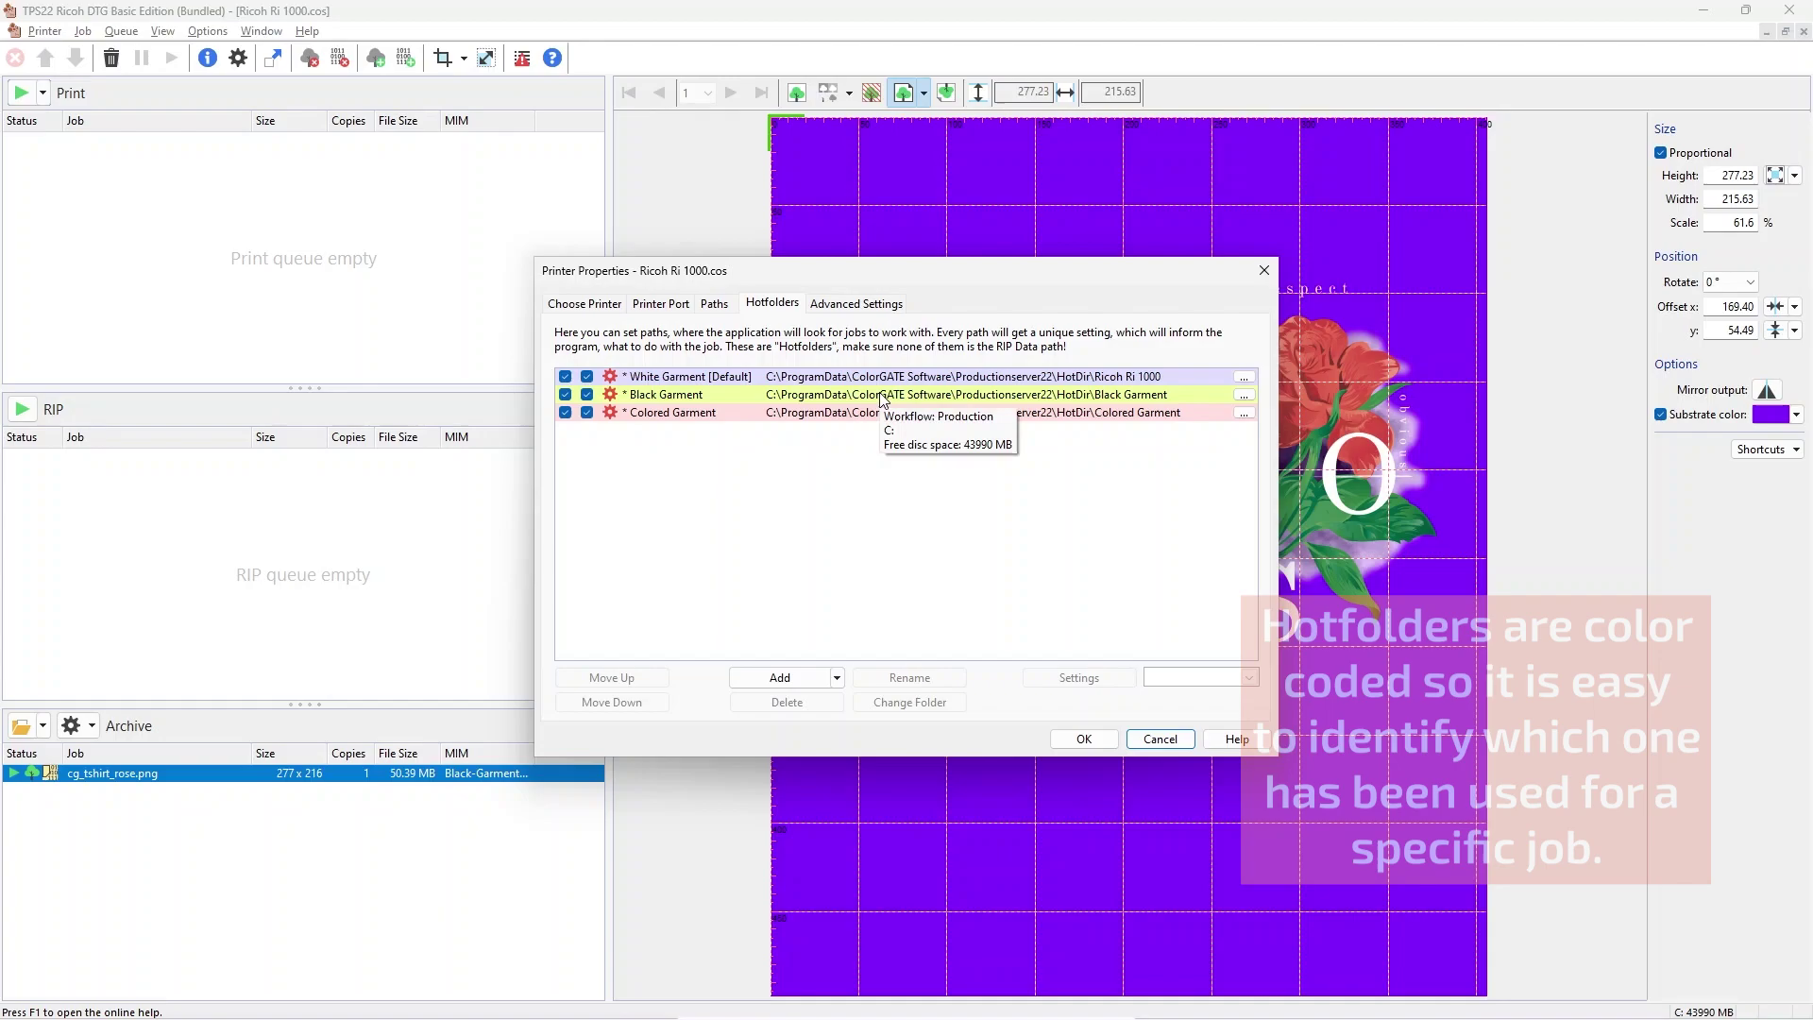
click(883, 398)
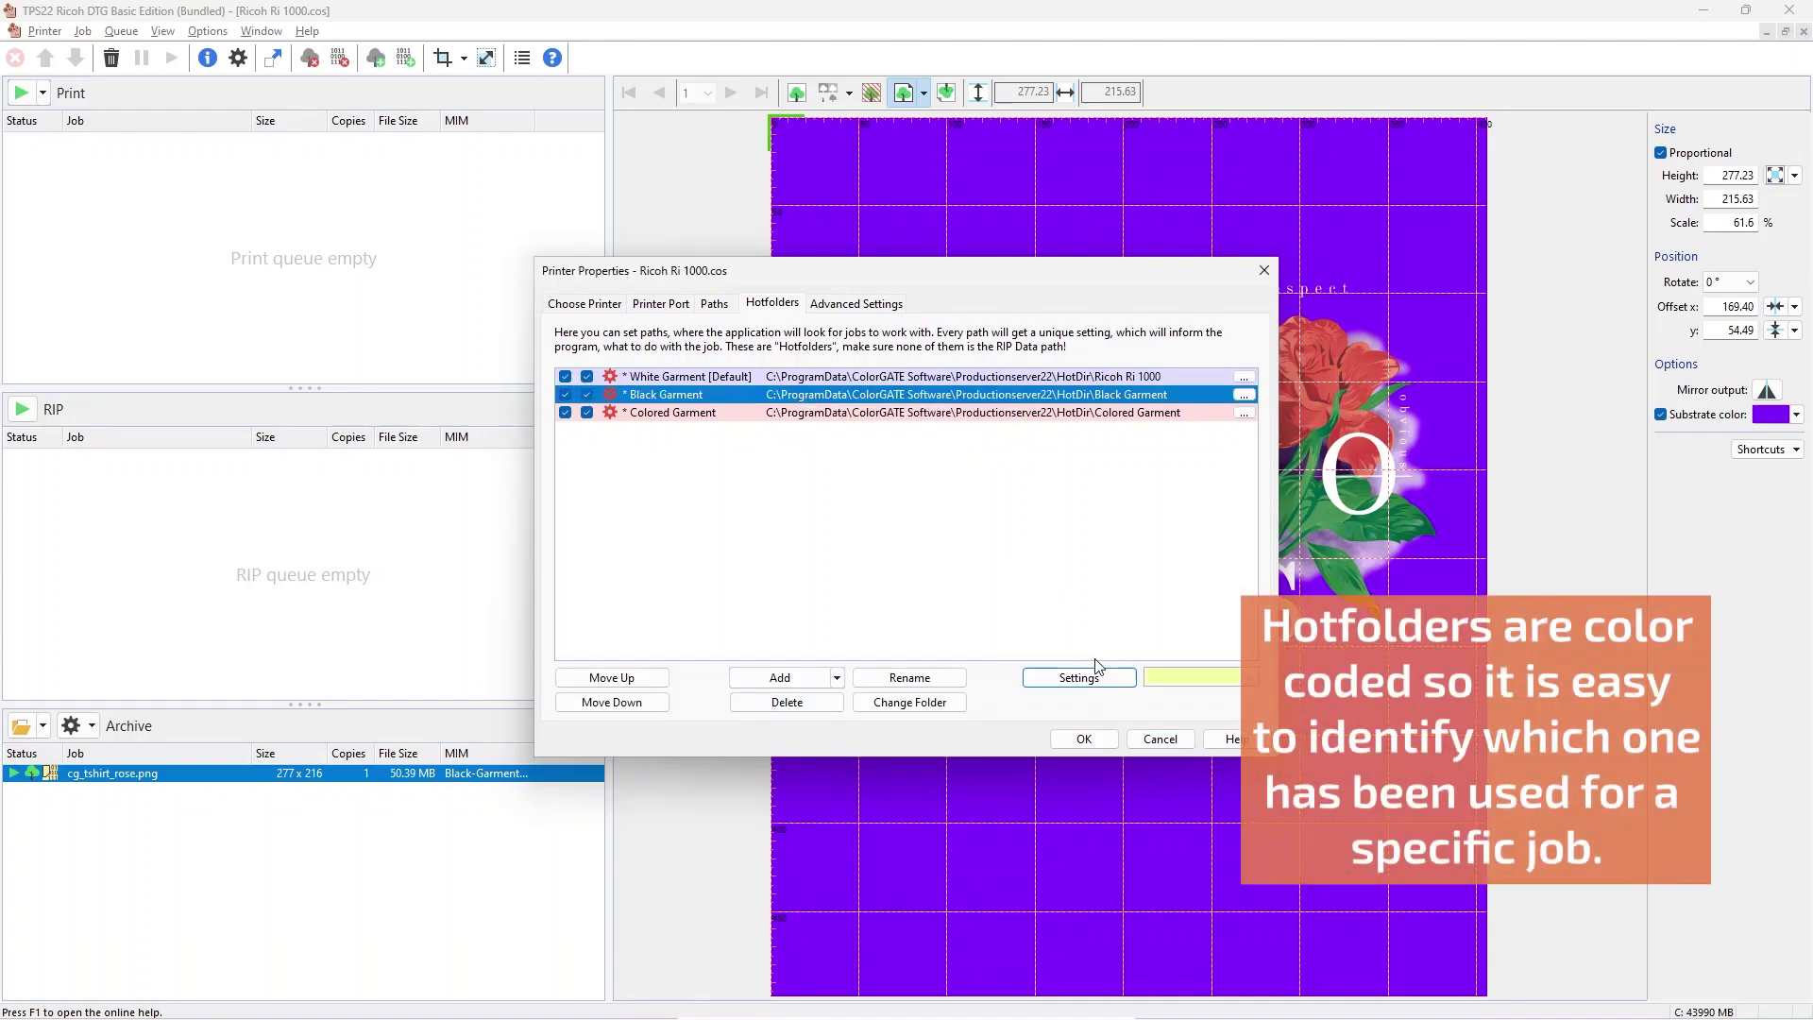
click(1108, 680)
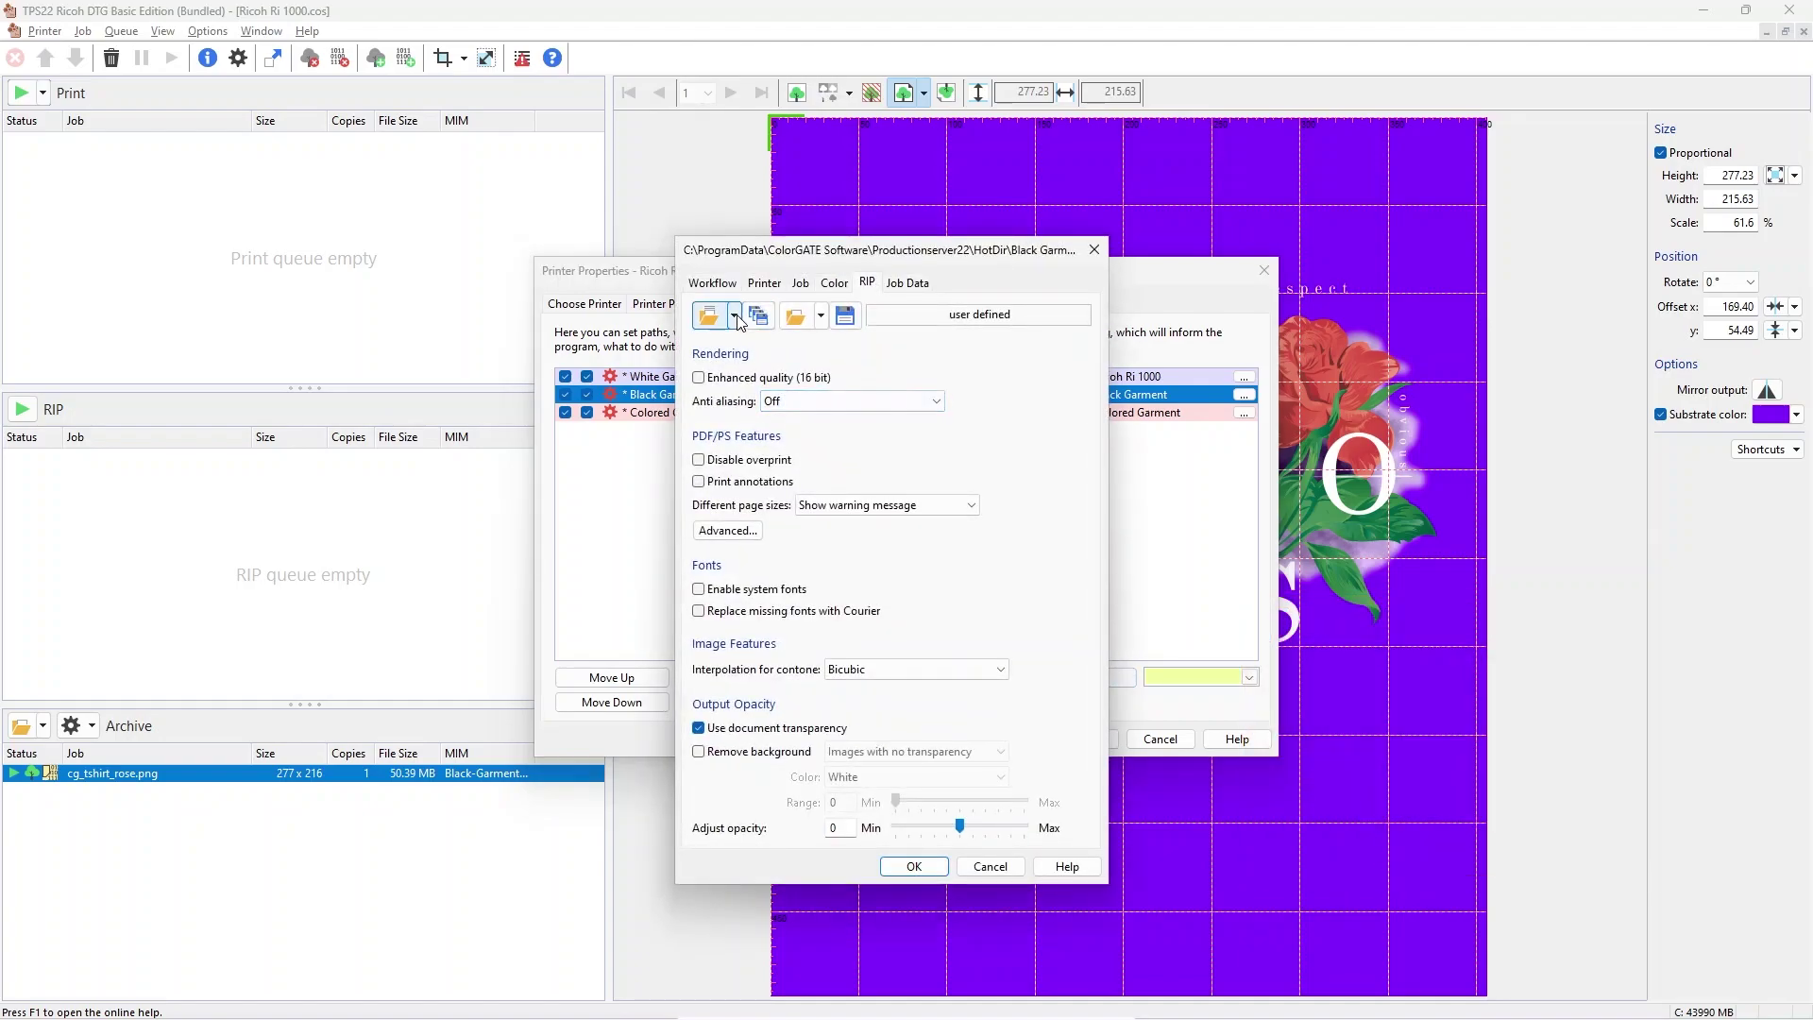
- Enable Rip directly and Print directly for Black Garment and view its RICOH Large Platen media settings
click(726, 283)
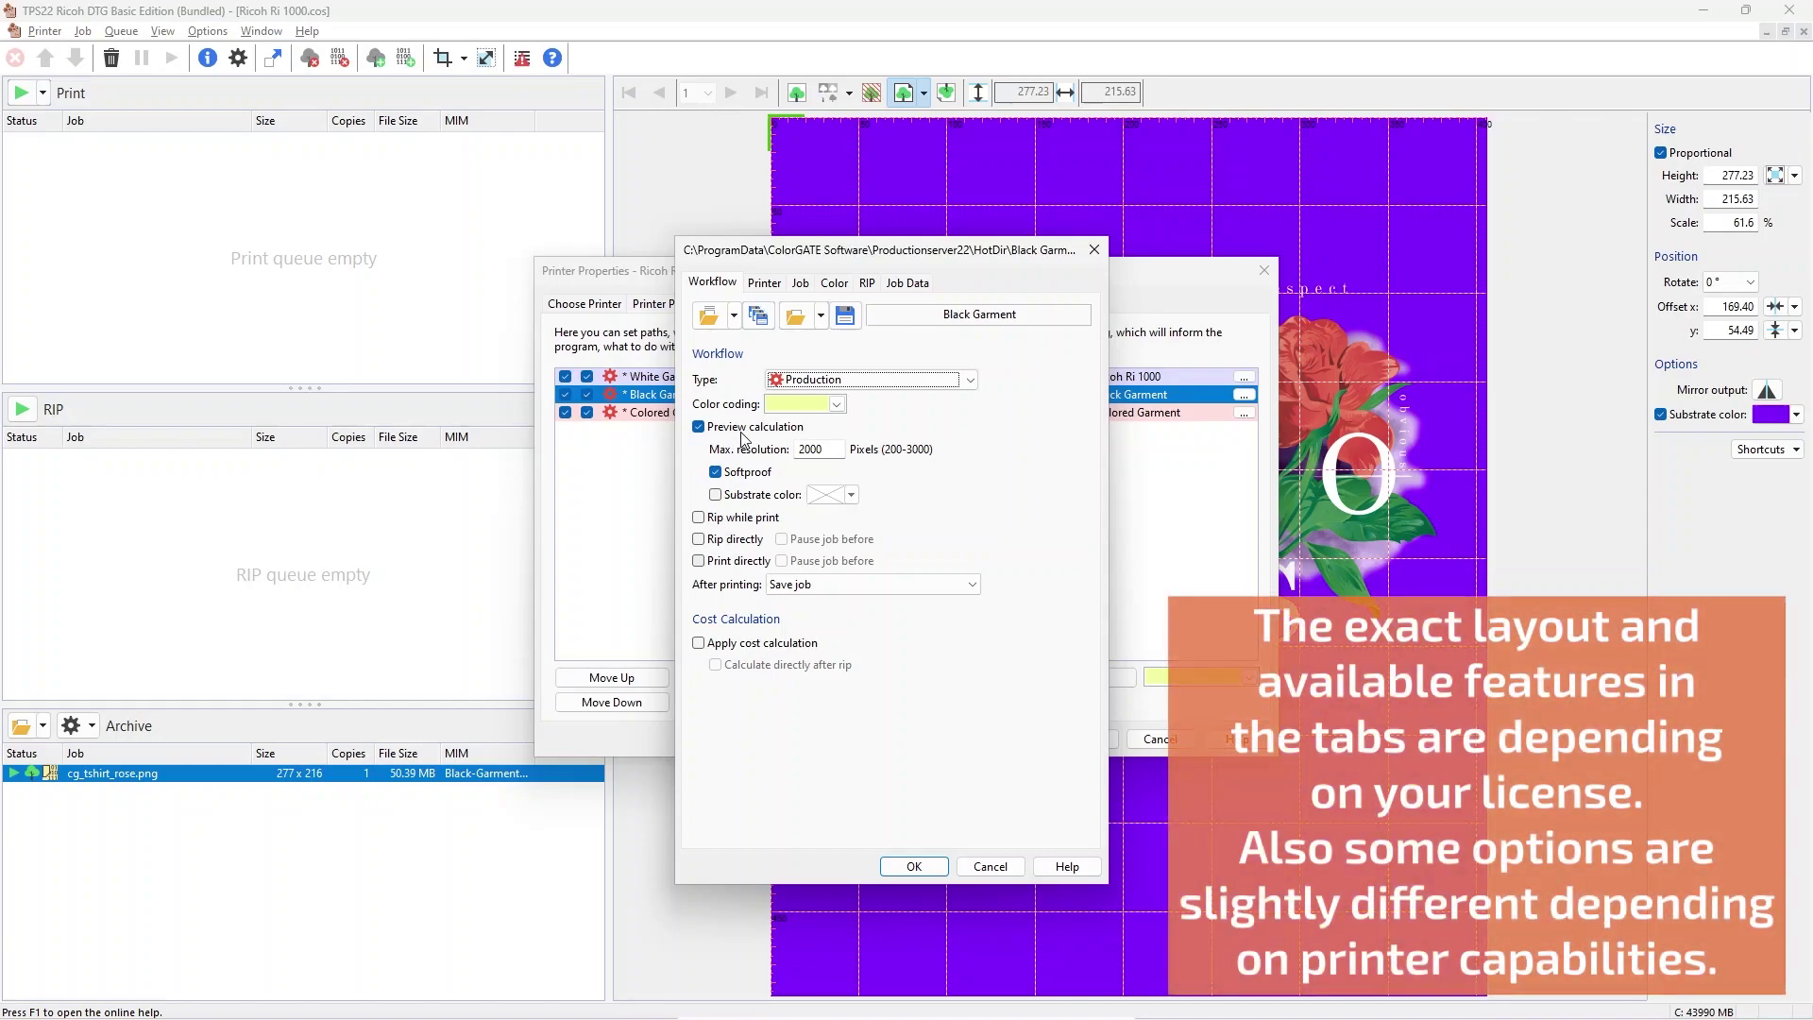
click(729, 542)
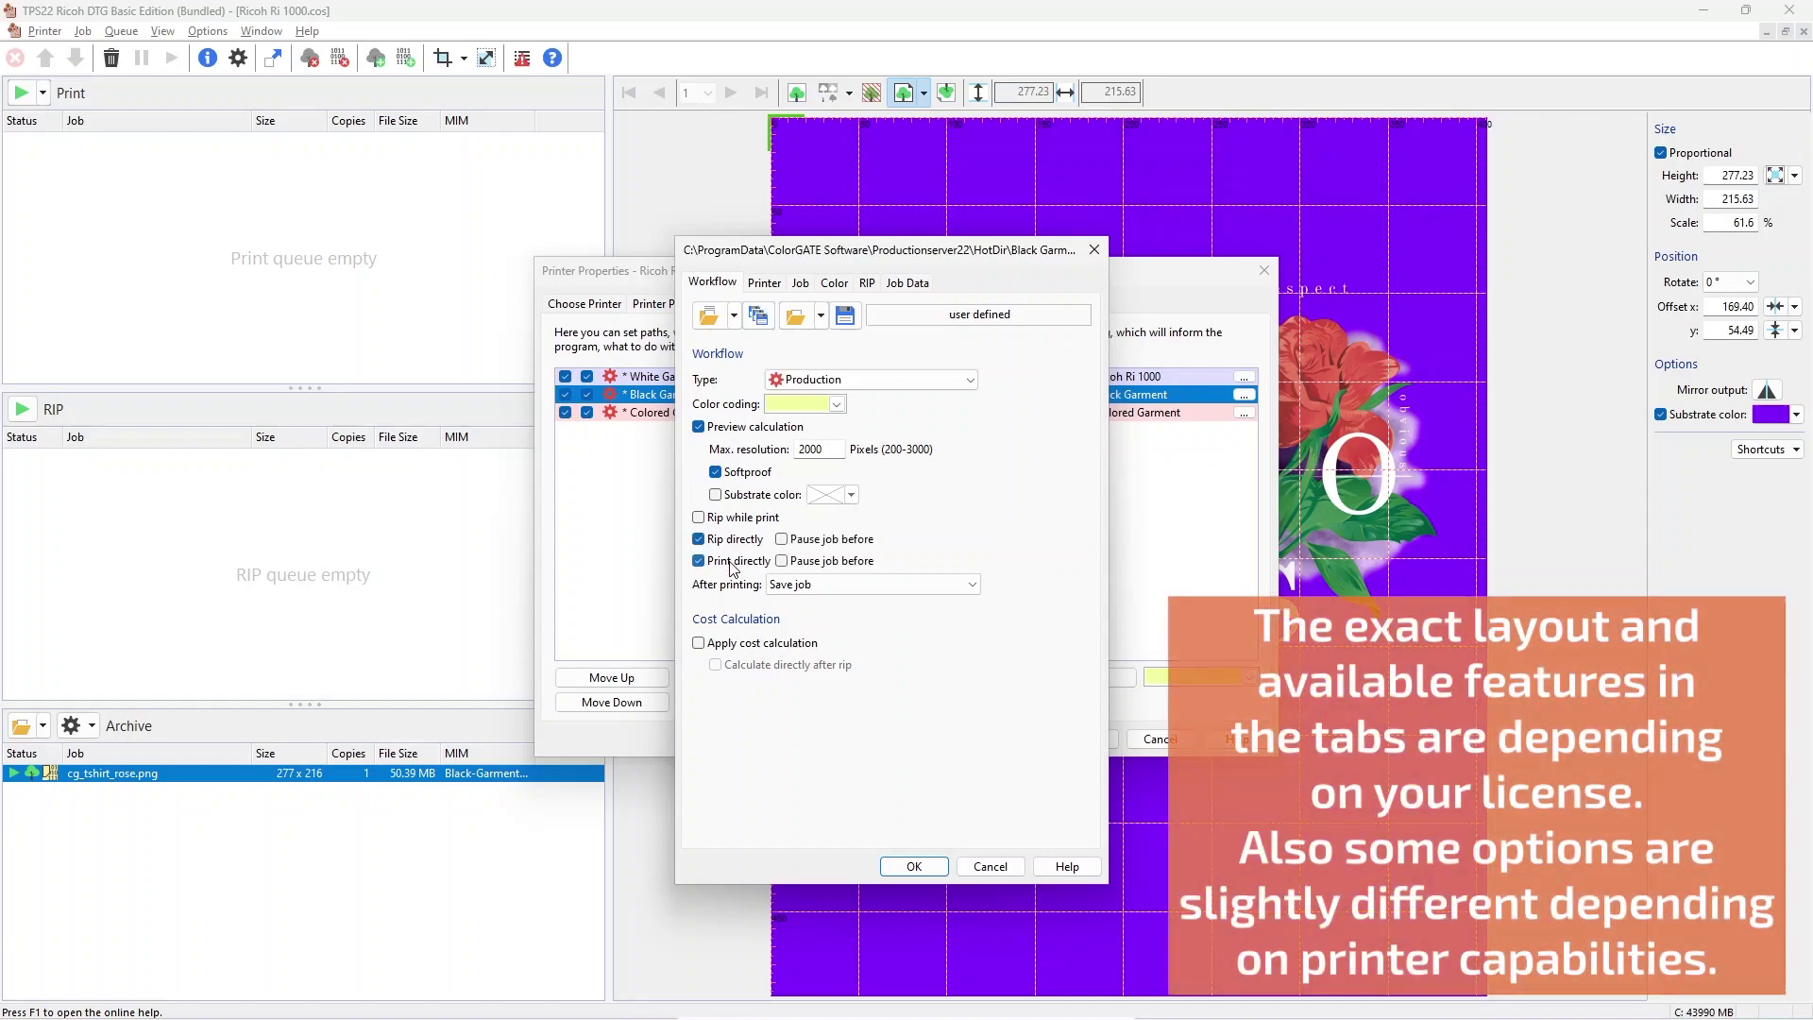
click(772, 286)
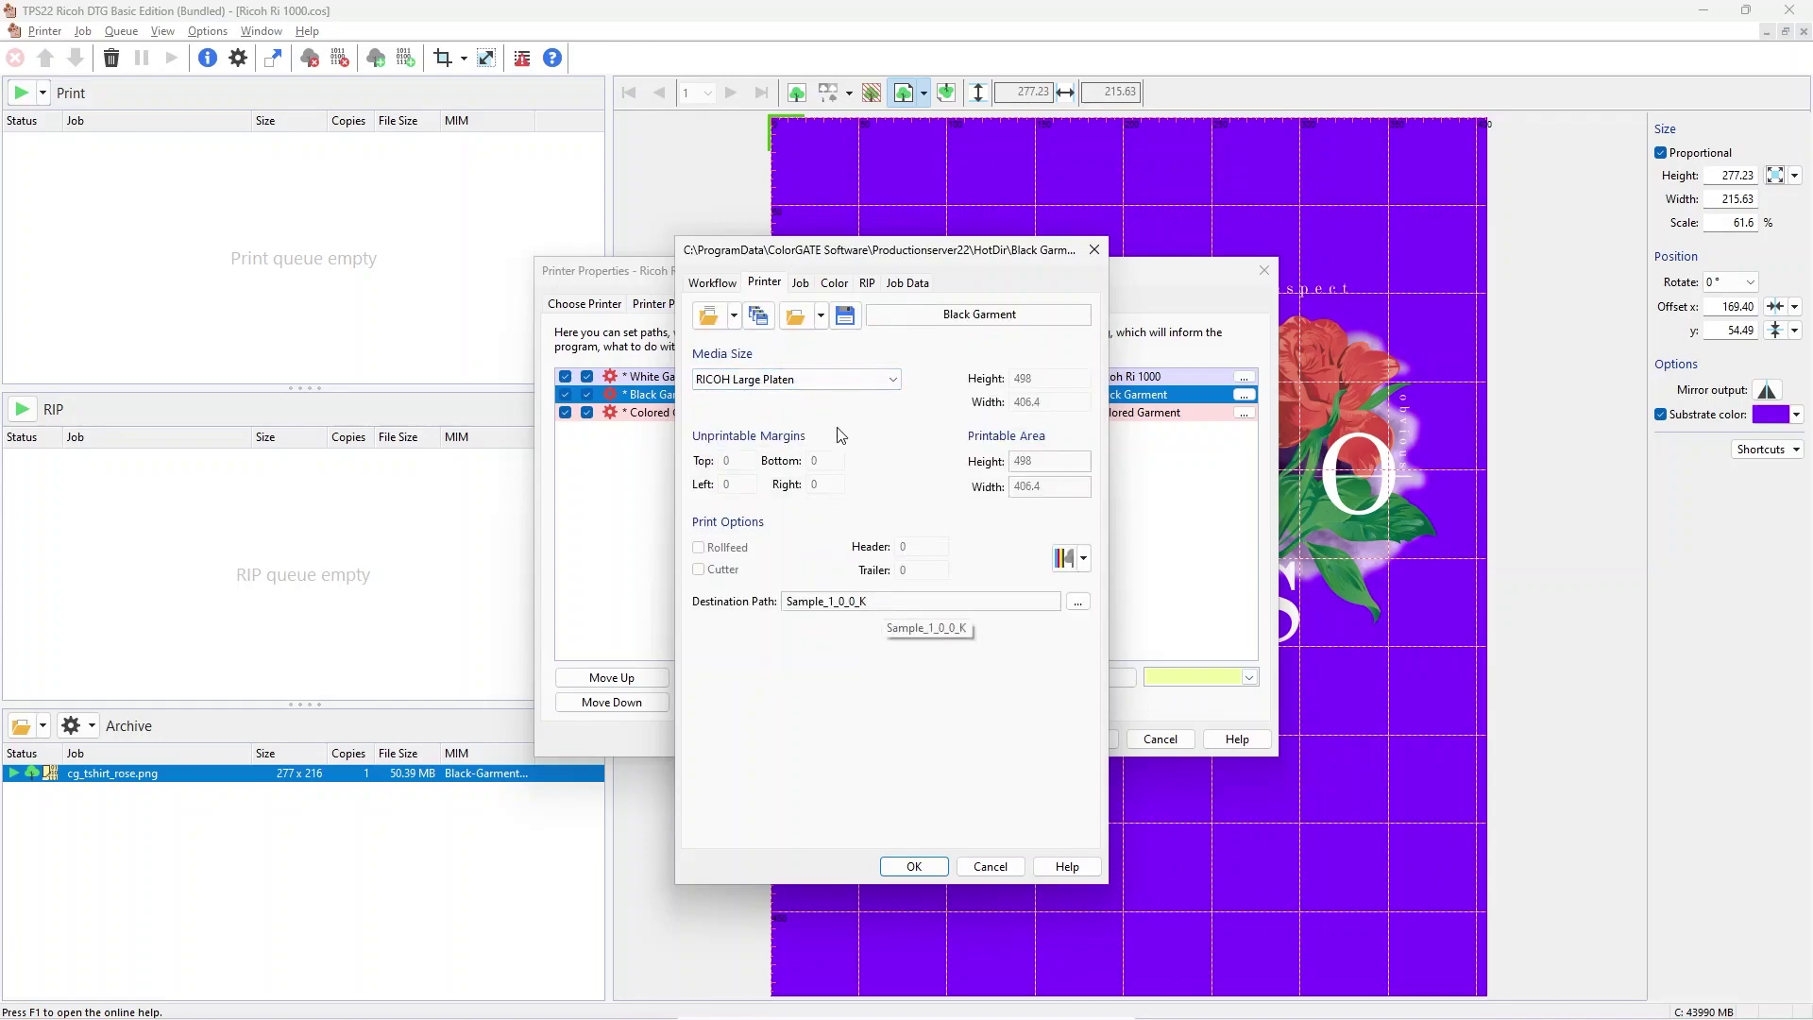
- Keep RICOH Large Platen as media size, then review the Job and Color tab settings
click(831, 382)
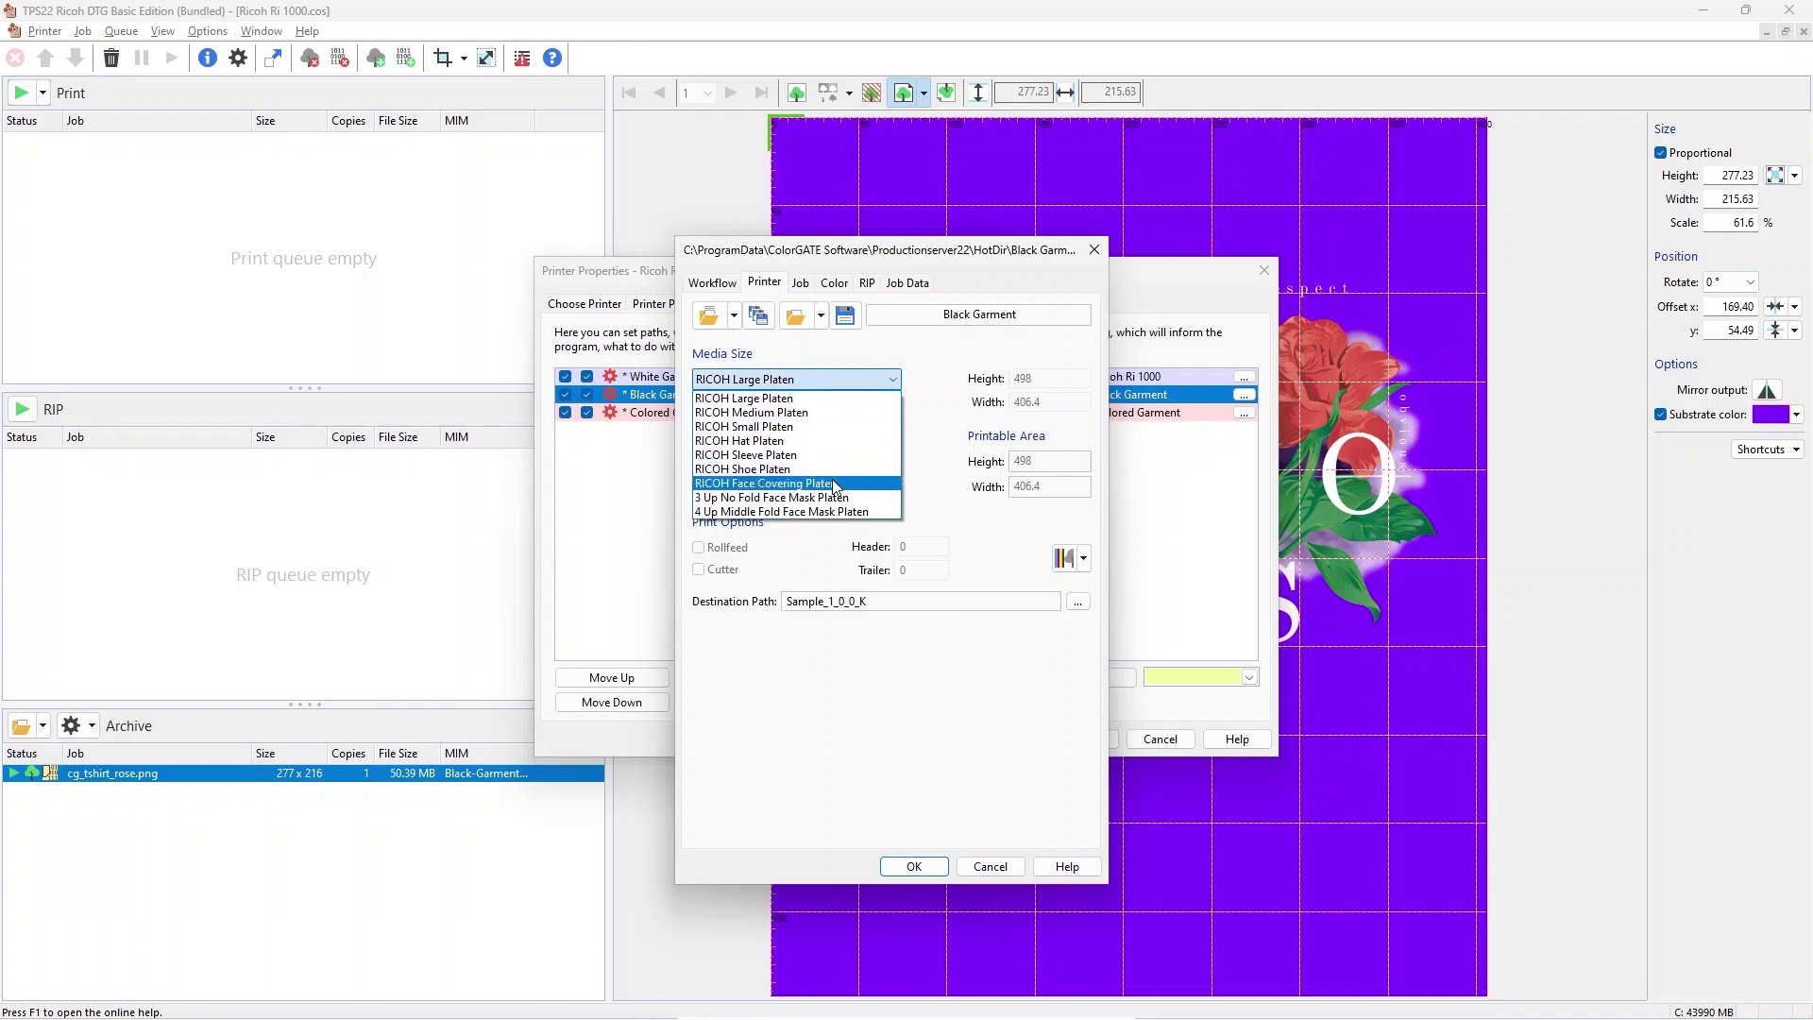
click(921, 362)
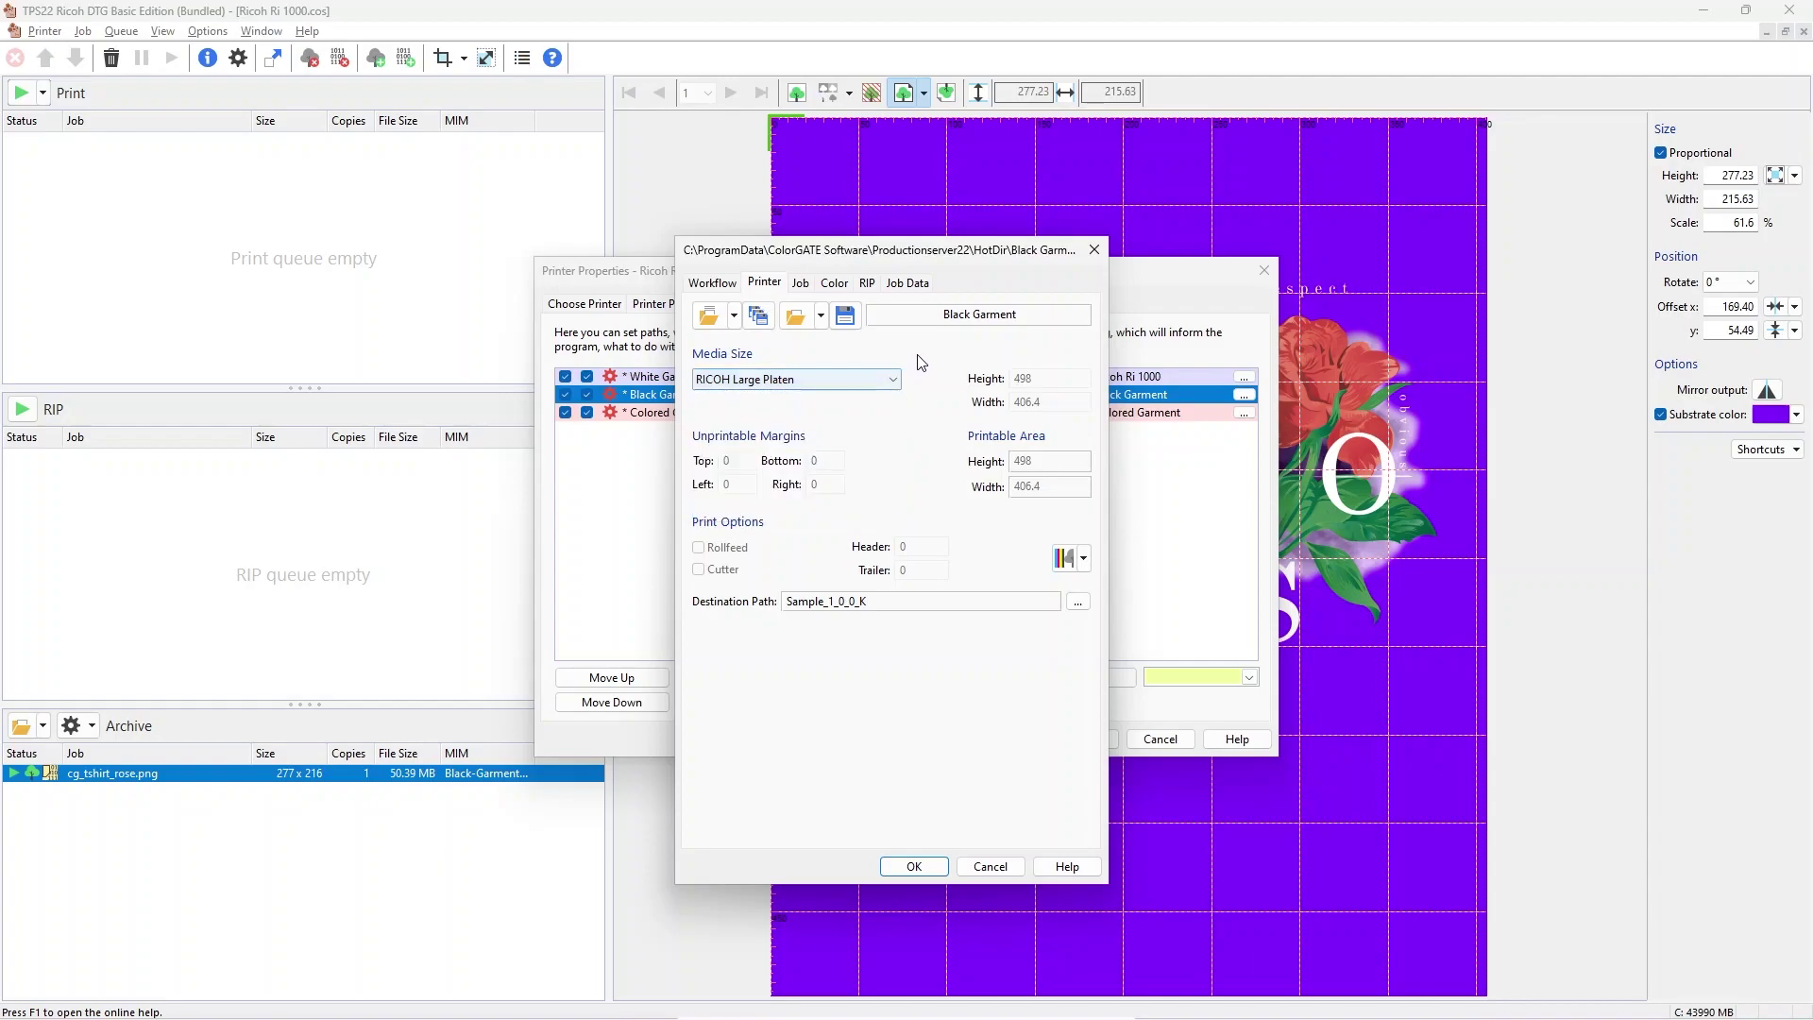
click(801, 287)
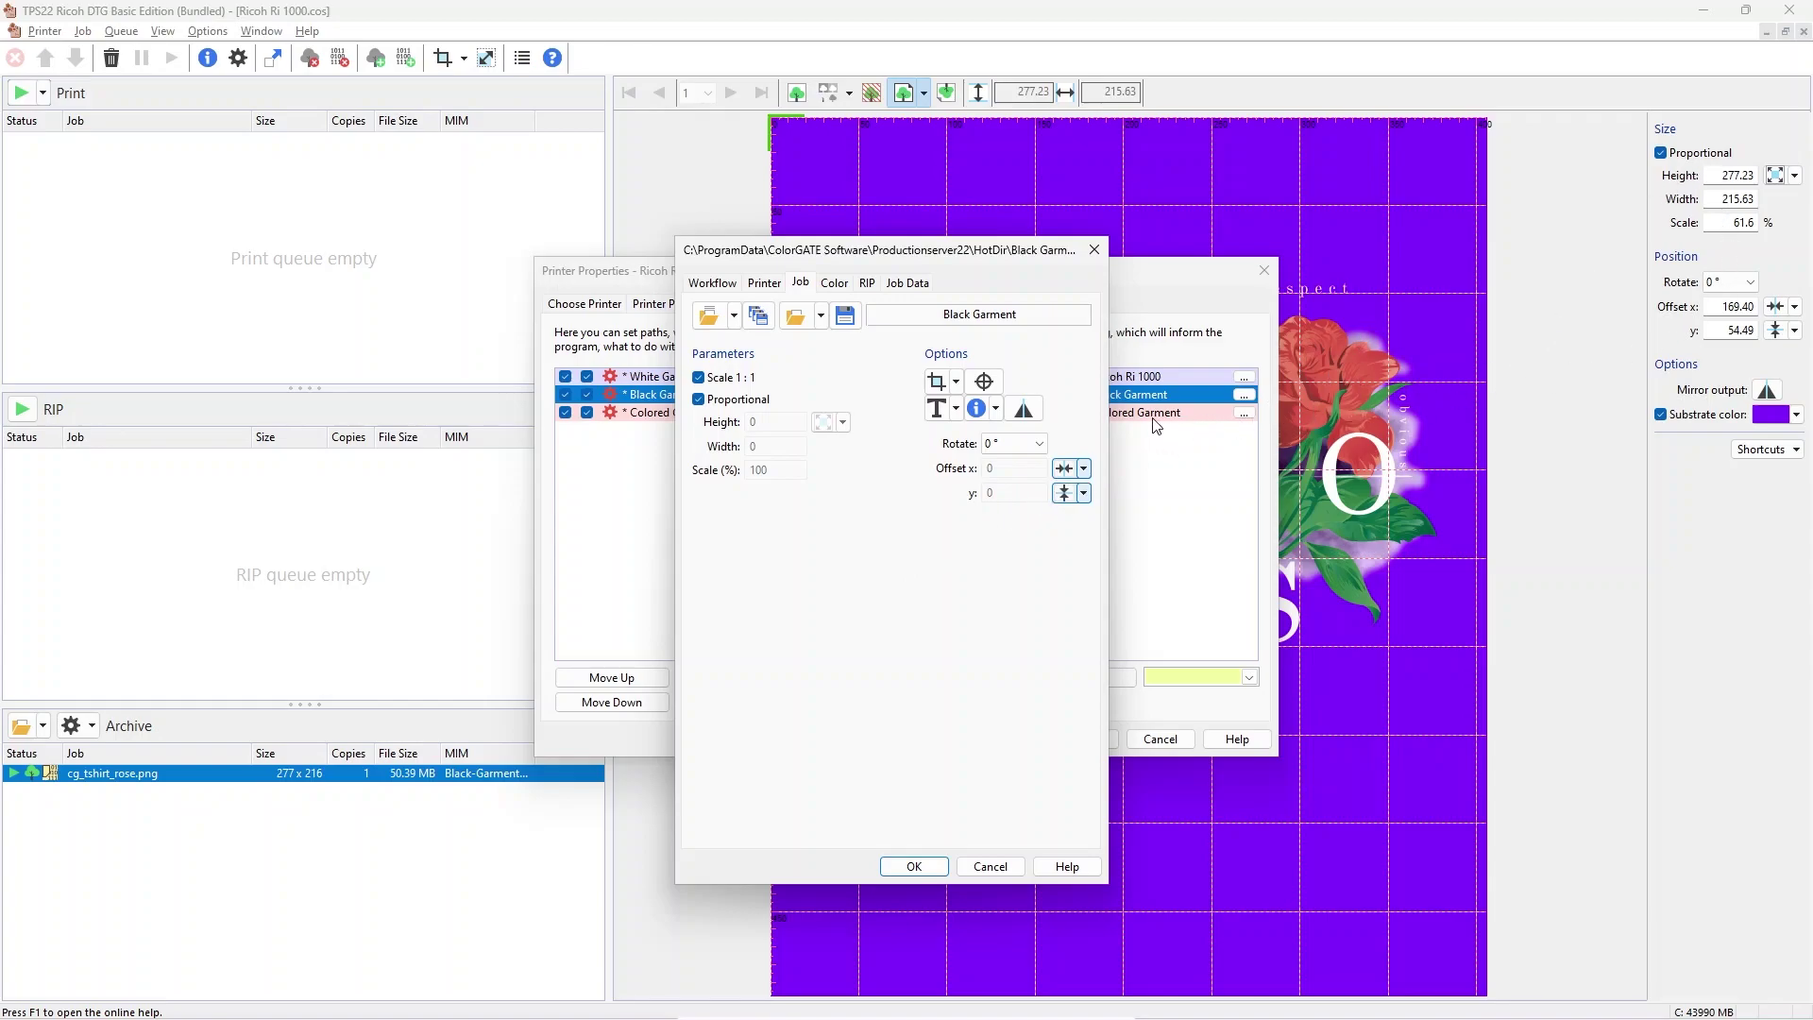
click(836, 285)
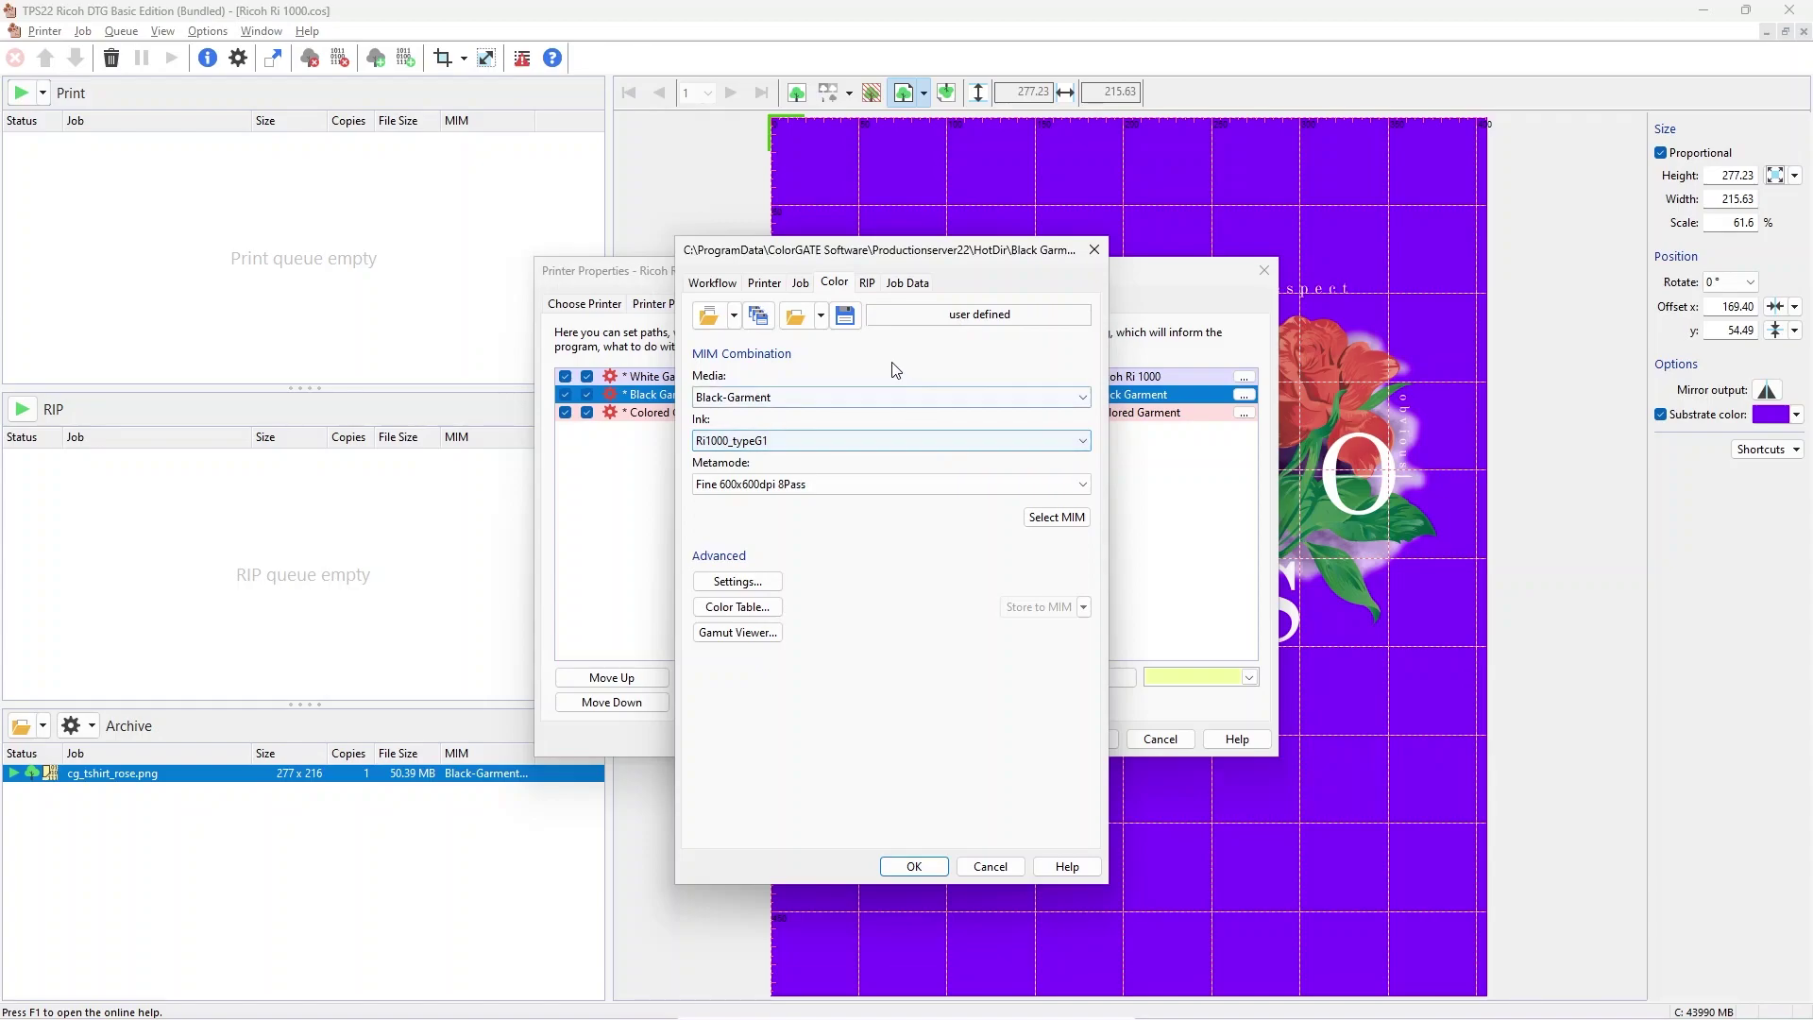
- Review the RIP tab: anti-aliasing Off, Bicubic interpolation, document transparency used
click(865, 289)
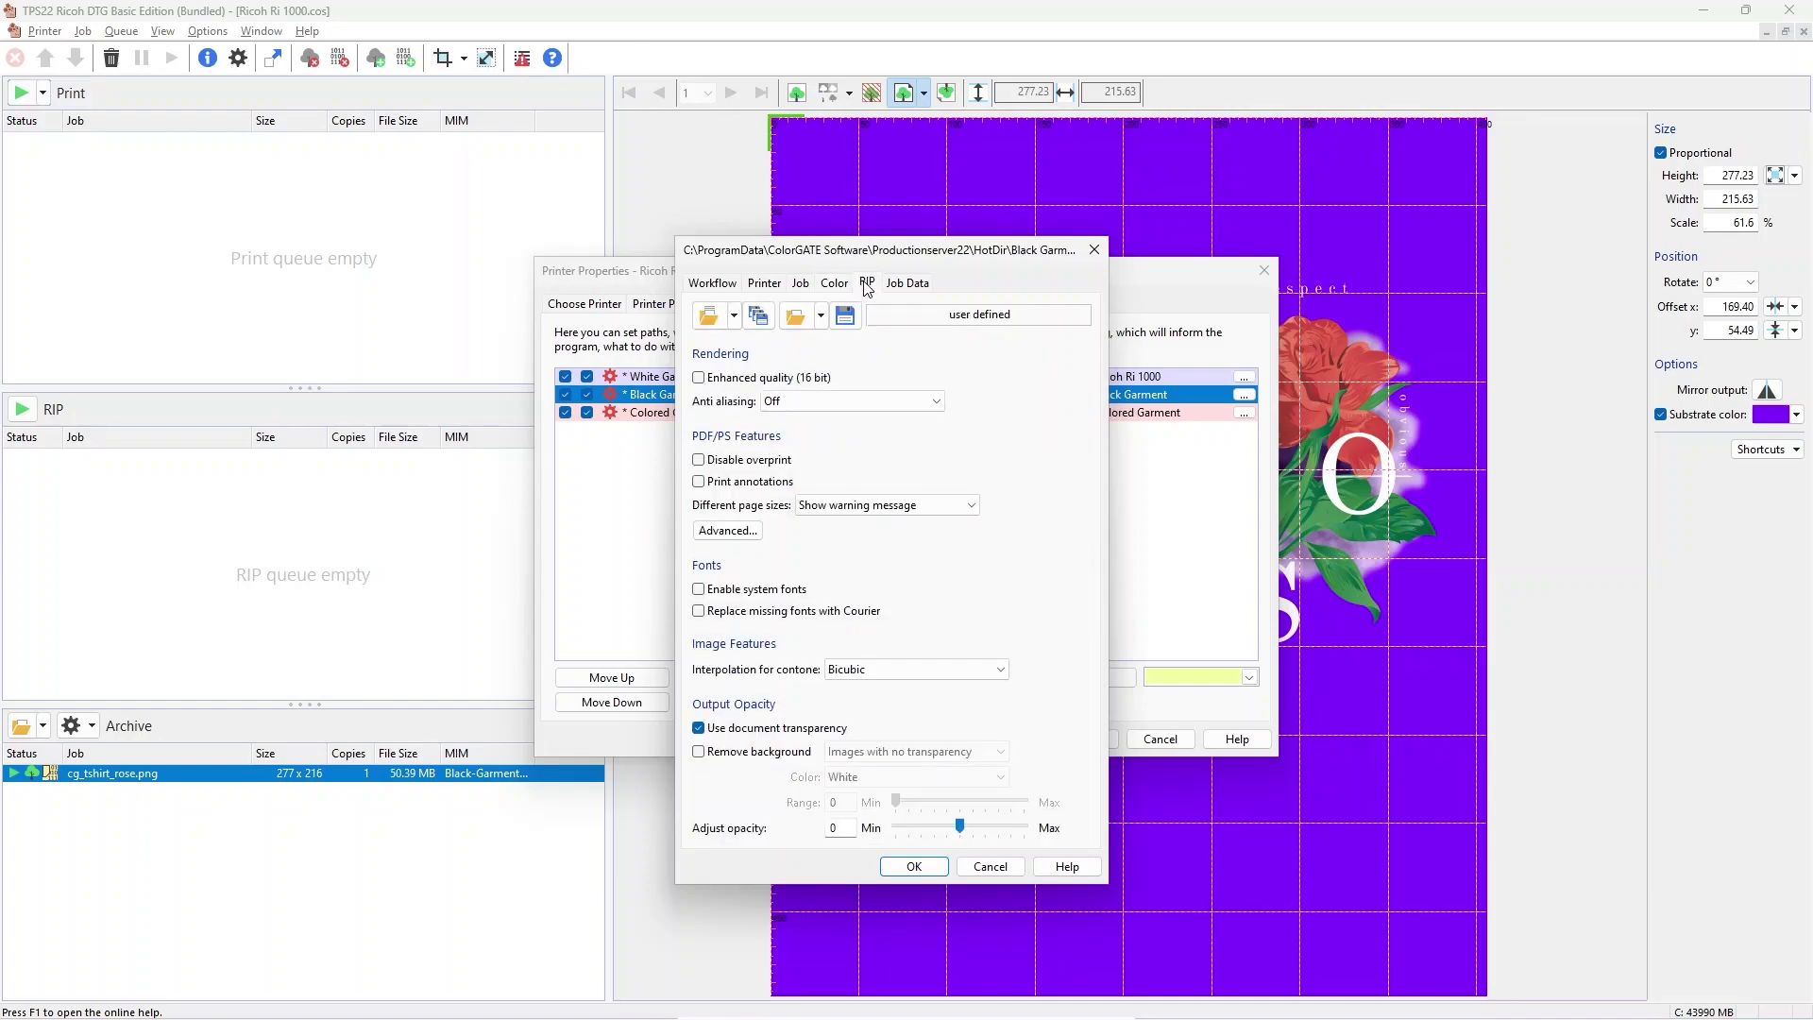